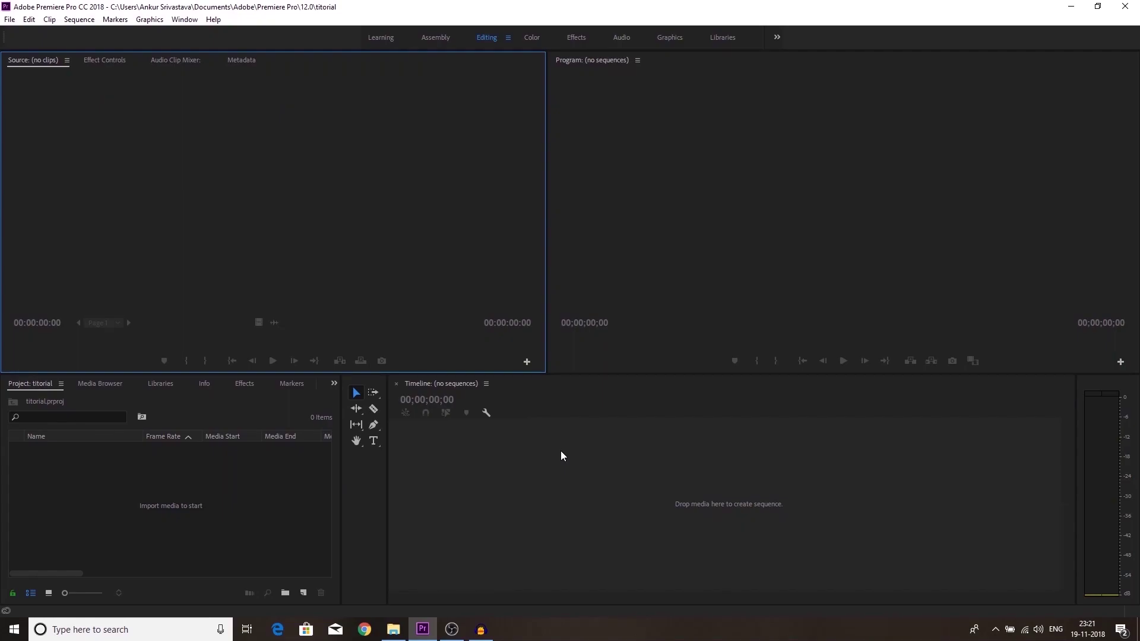
Import C0087.MP4 and drag it to the timeline to create a C0087 sequence.
key(ctrl+i)
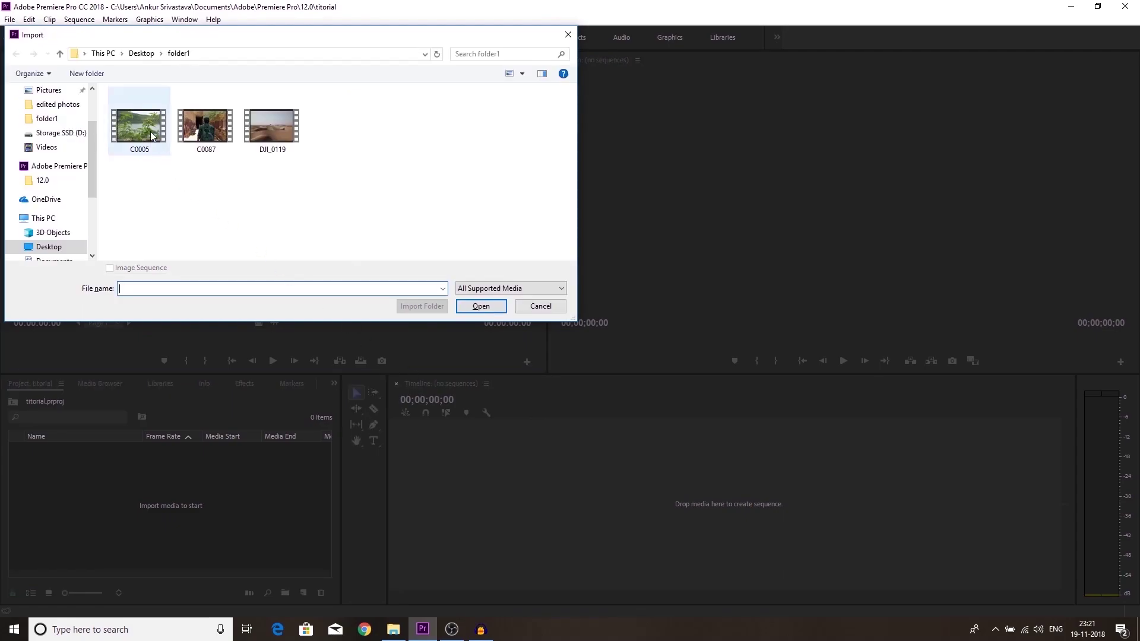
double_click(215, 135)
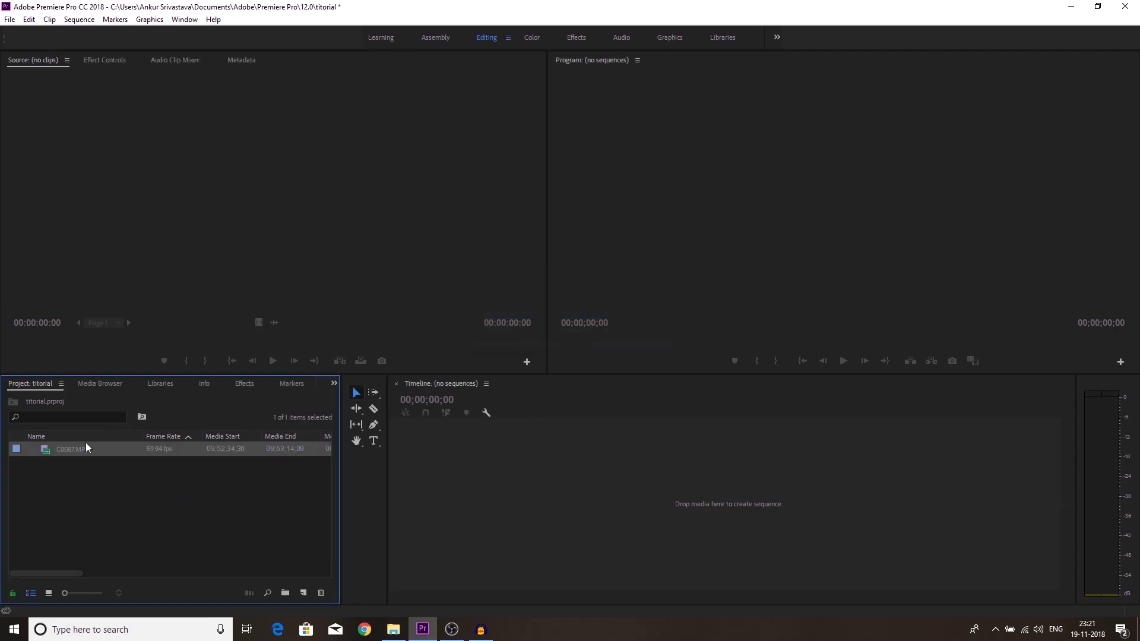
drag(74, 451, 430, 497)
drag(537, 411, 589, 414)
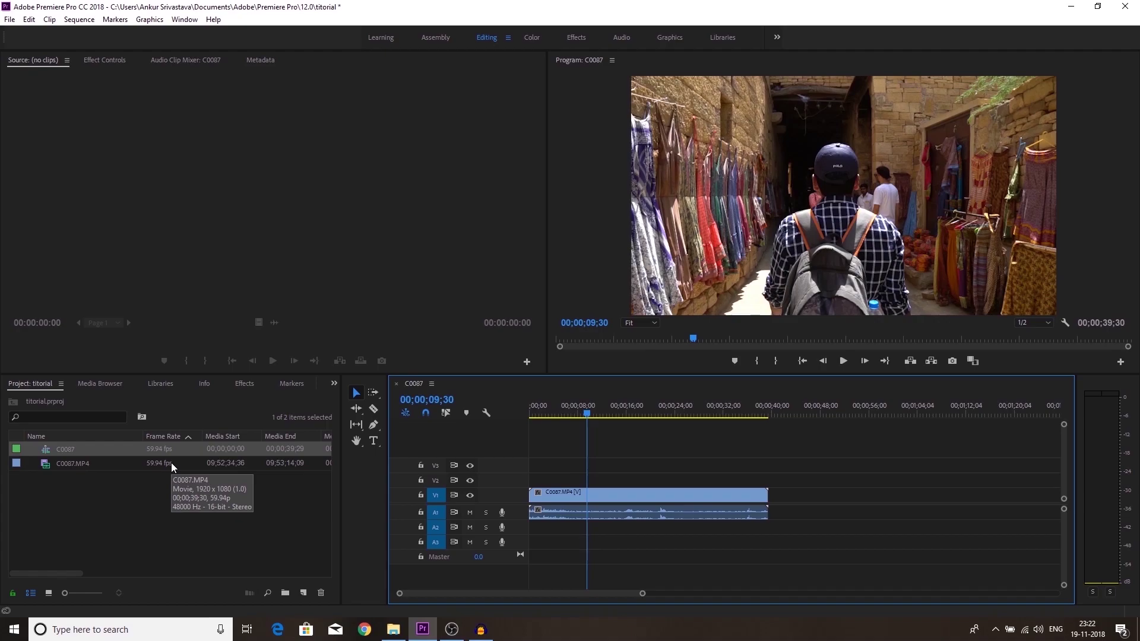
Check the C0087 sequence settings (59.94 fps) and close them without changes.
click(84, 20)
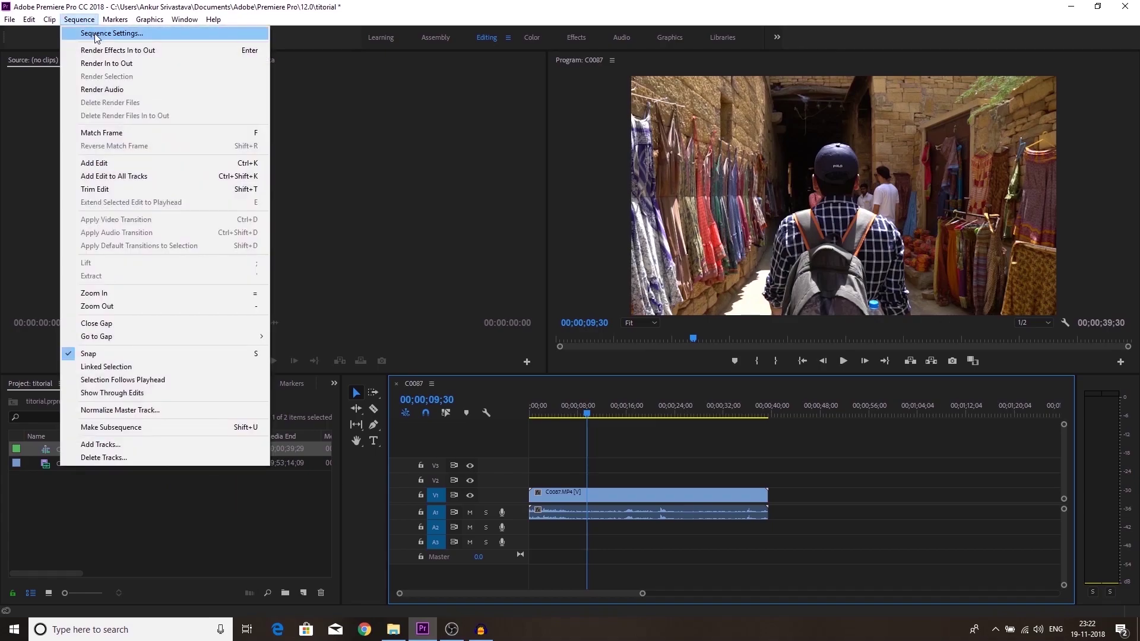
click(93, 33)
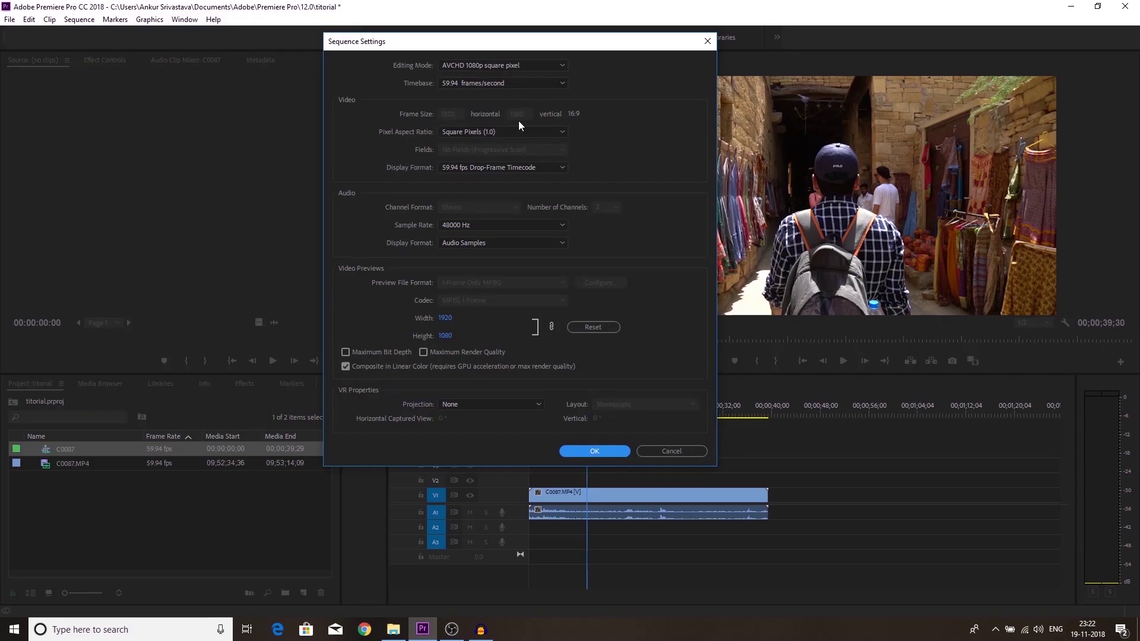
click(698, 451)
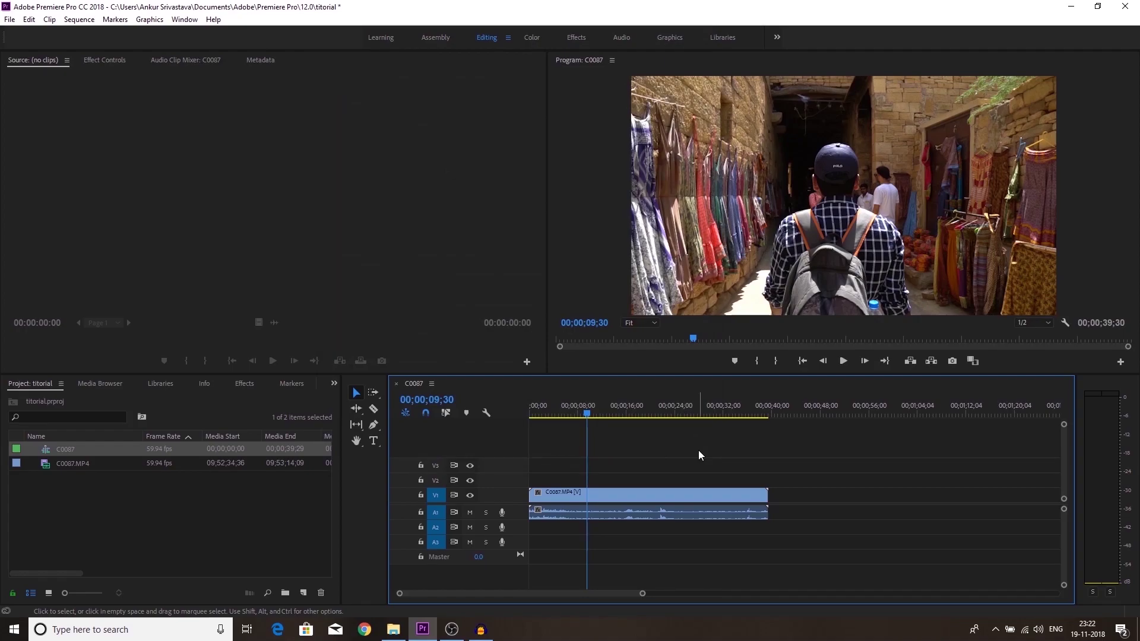
Import DJI_0119.mp4 and place it on V1 right after C0087.MP4.
key(ctrl+i)
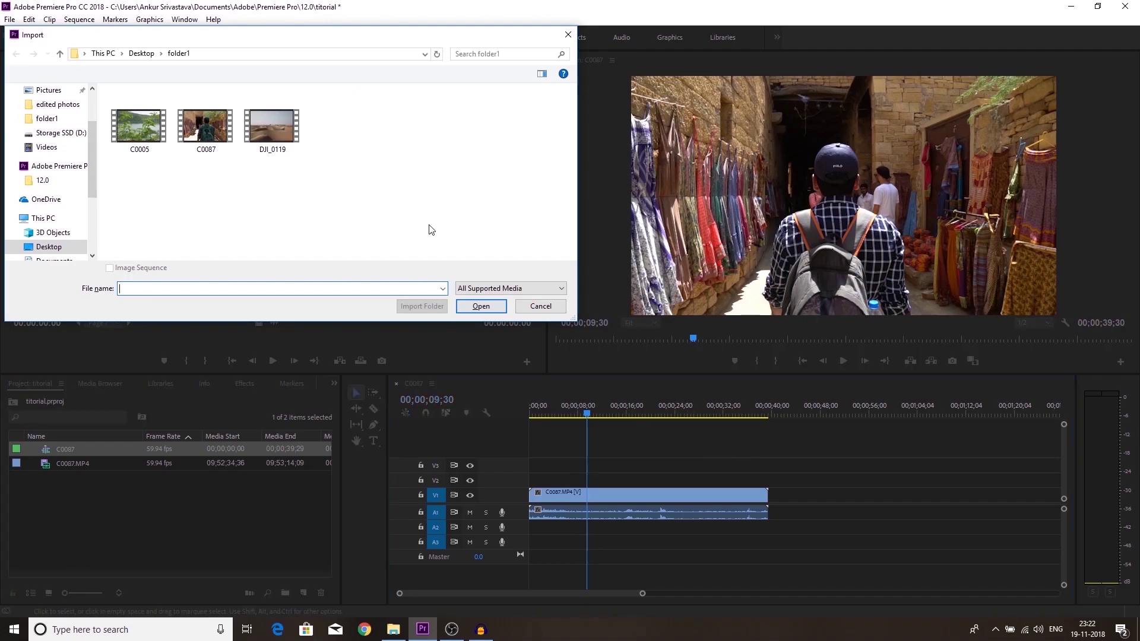
double_click(258, 130)
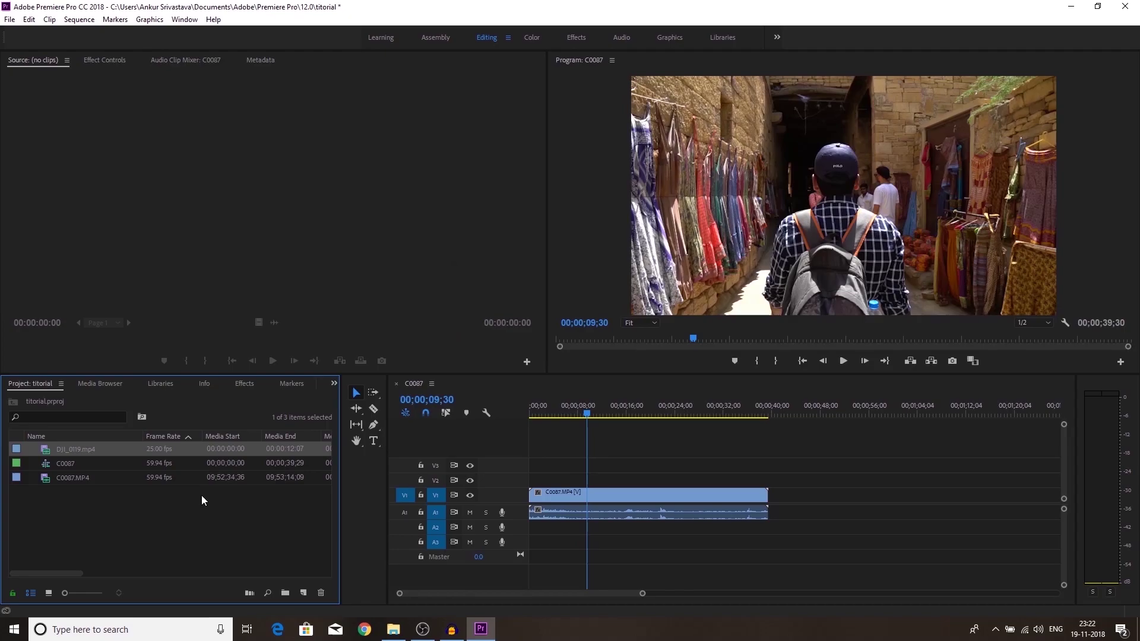
drag(80, 449, 776, 509)
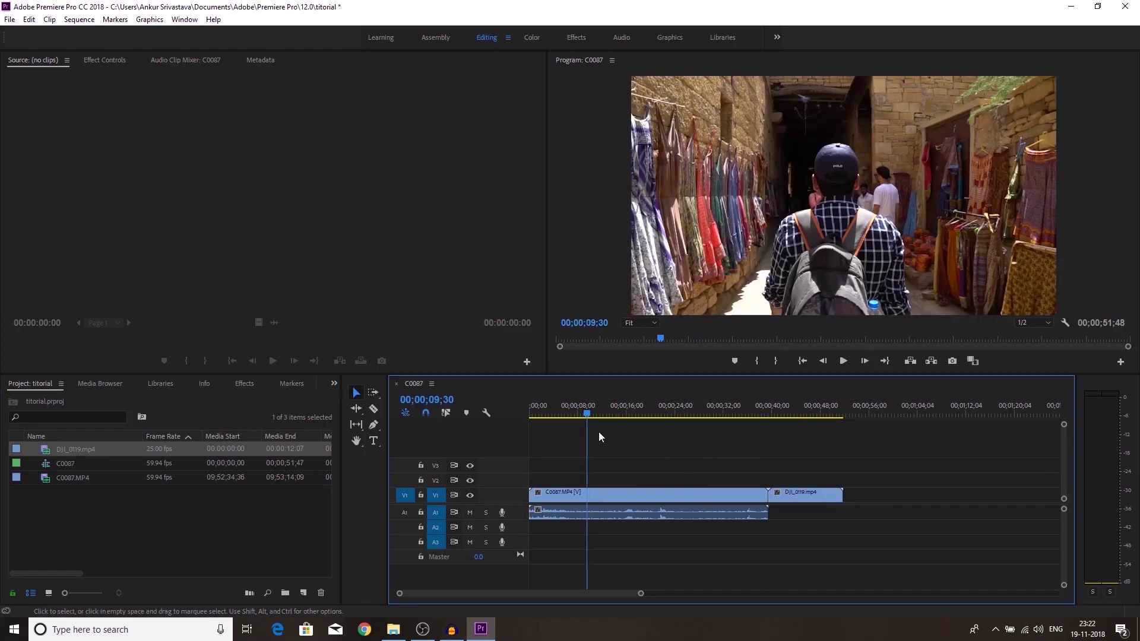
drag(591, 415, 770, 418)
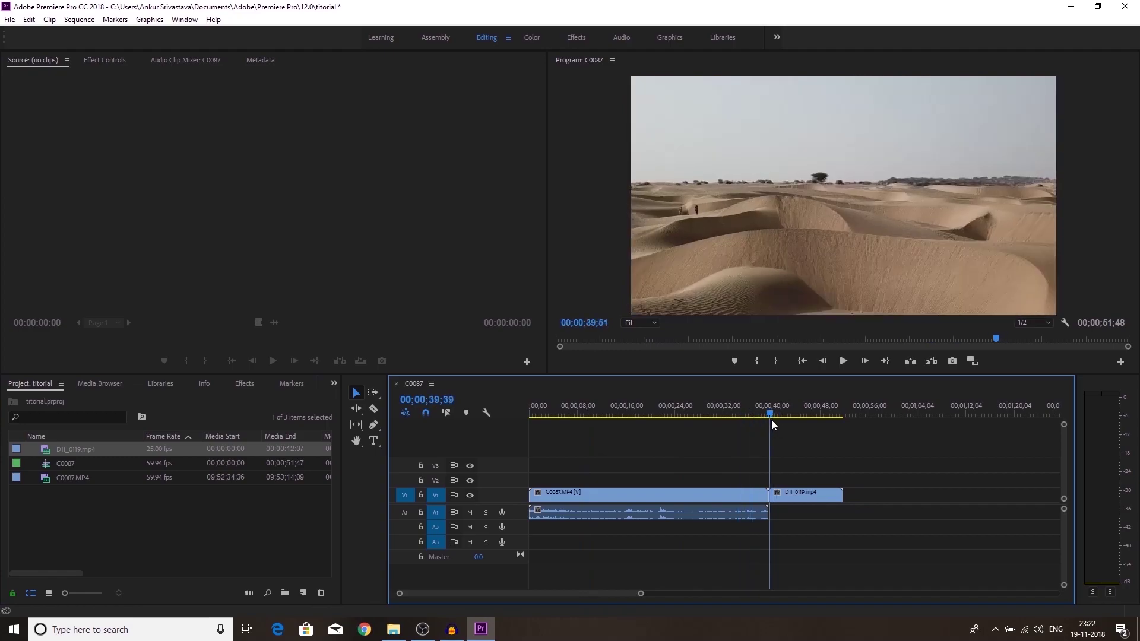
Load DJI_0119.mp4 as the source clip and apply Set to Frame Size to its timeline clip.
click(79, 446)
click(49, 449)
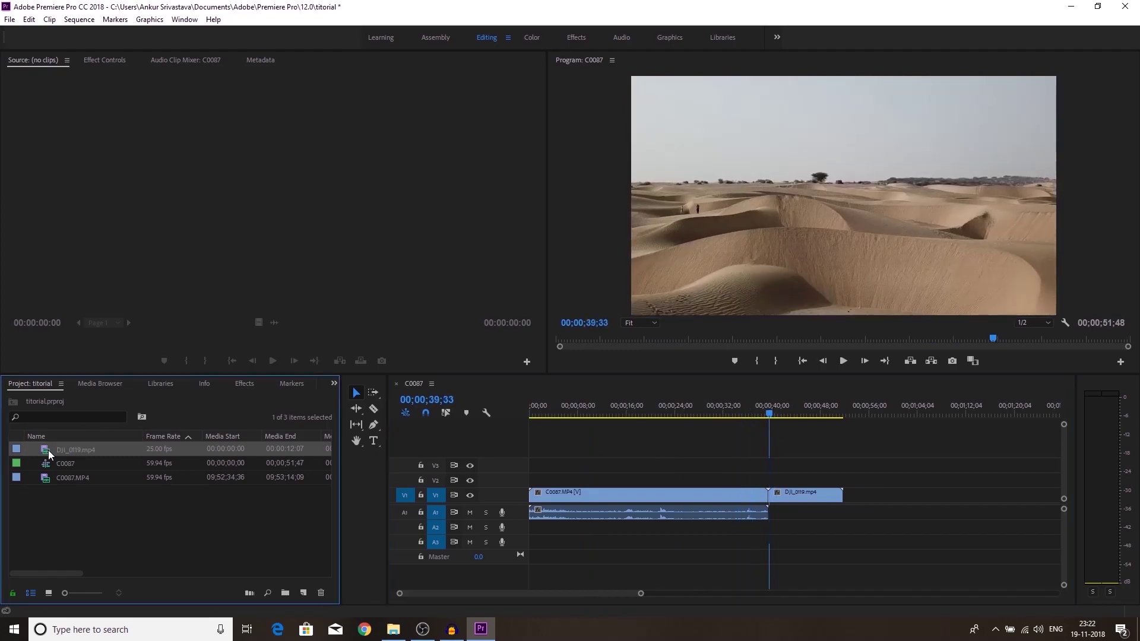
double_click(48, 450)
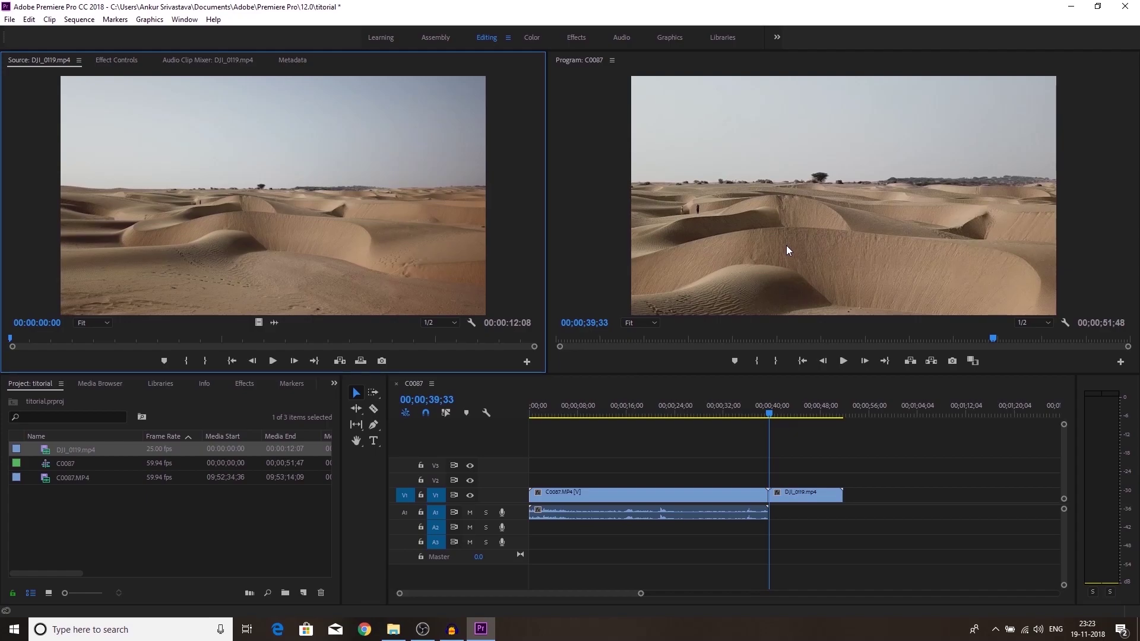
click(805, 492)
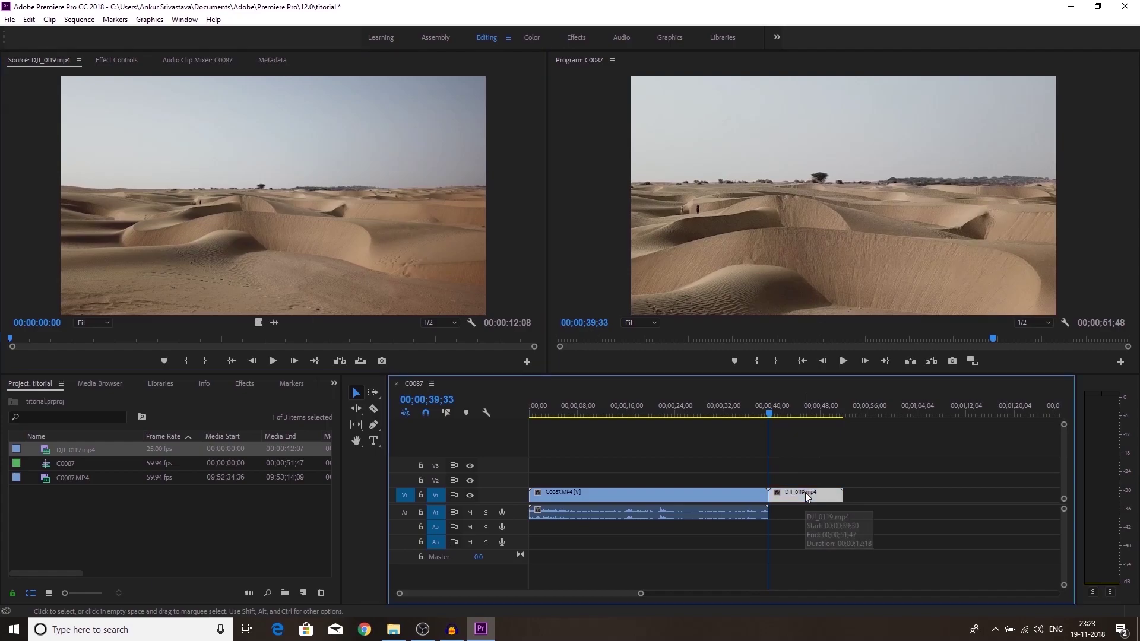
right_click(807, 497)
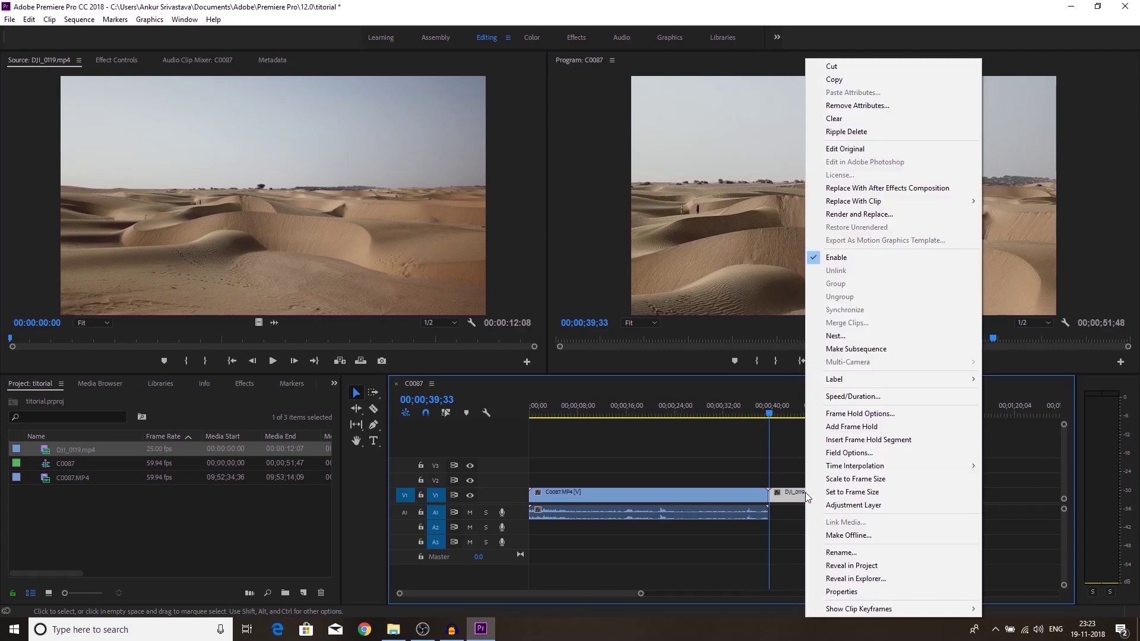
click(837, 493)
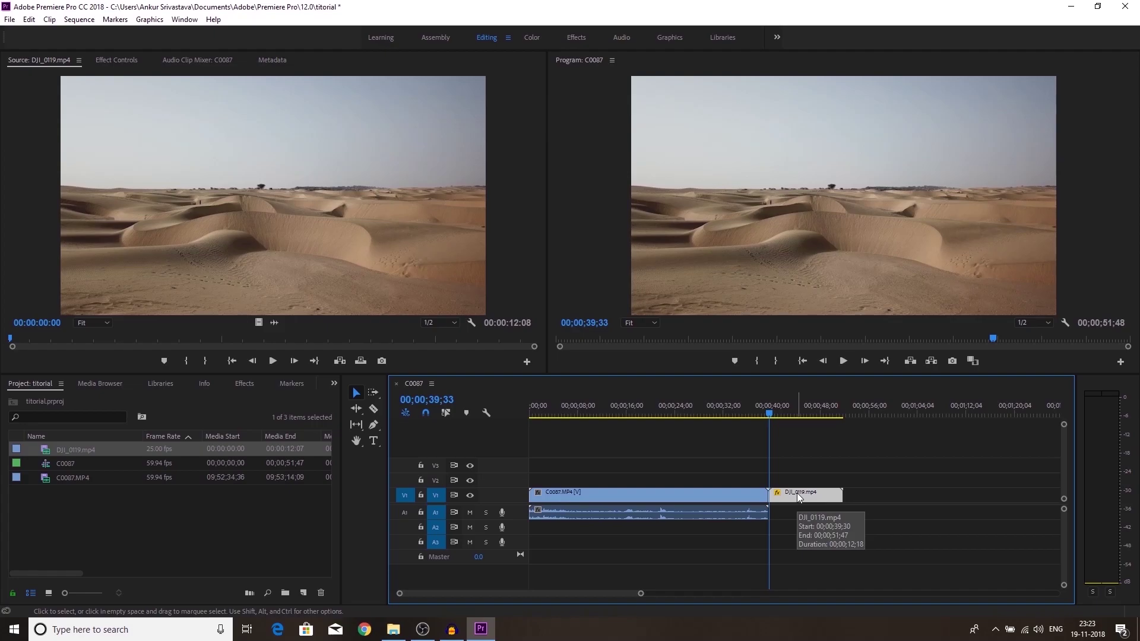
Search the effects for 'warp' and apply Warp Stabilizer to the DJI_0119 clip.
click(243, 385)
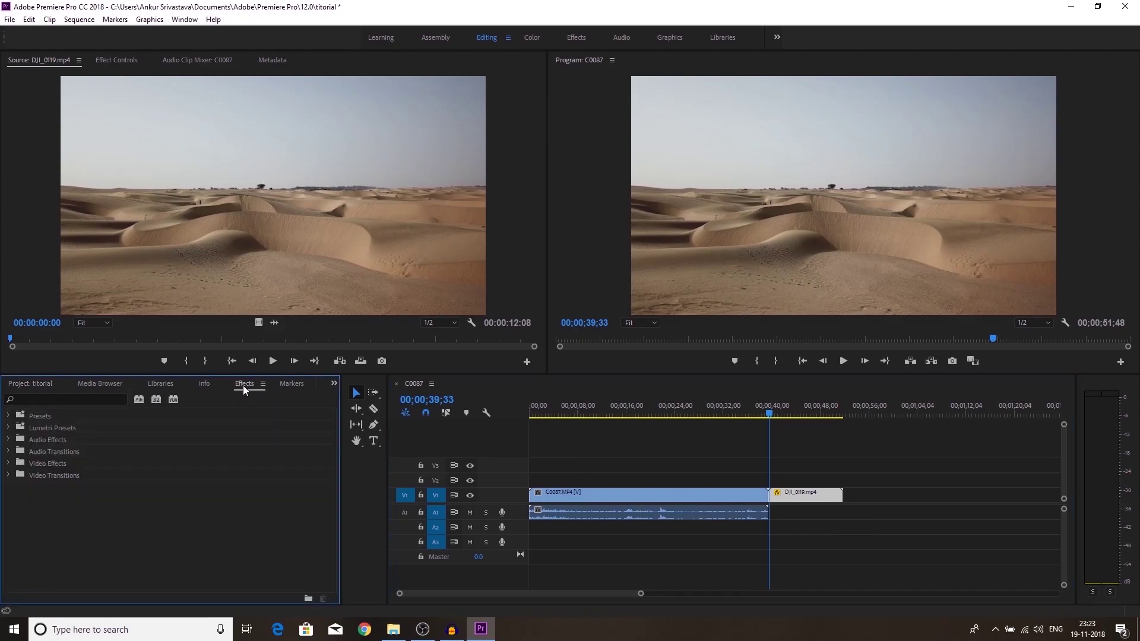
click(99, 401)
text(warp)
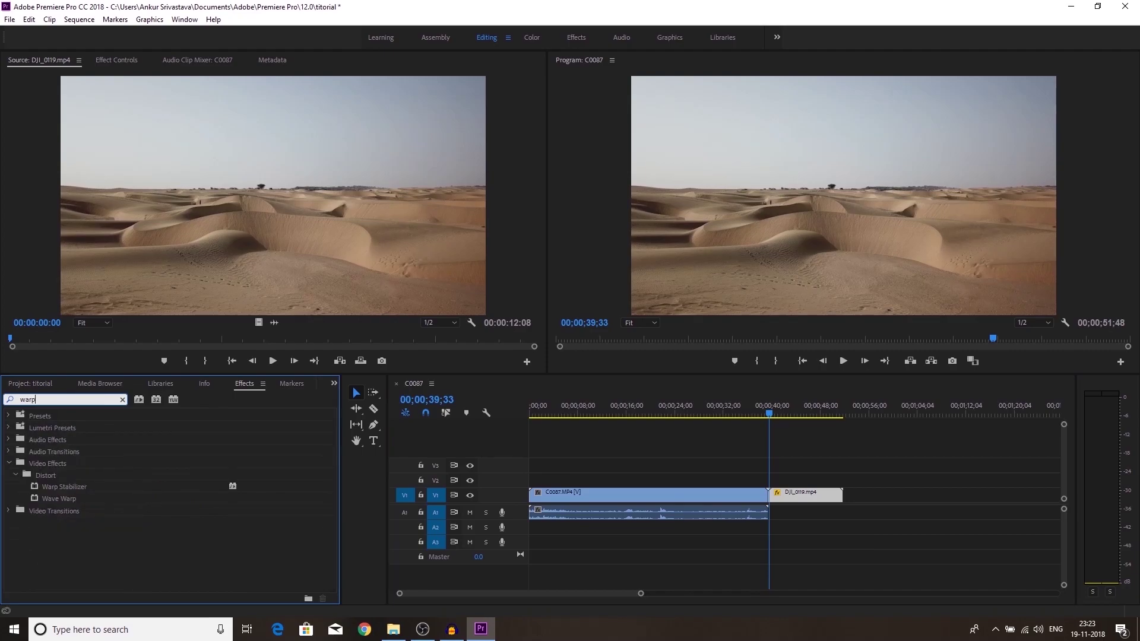
drag(58, 489, 827, 495)
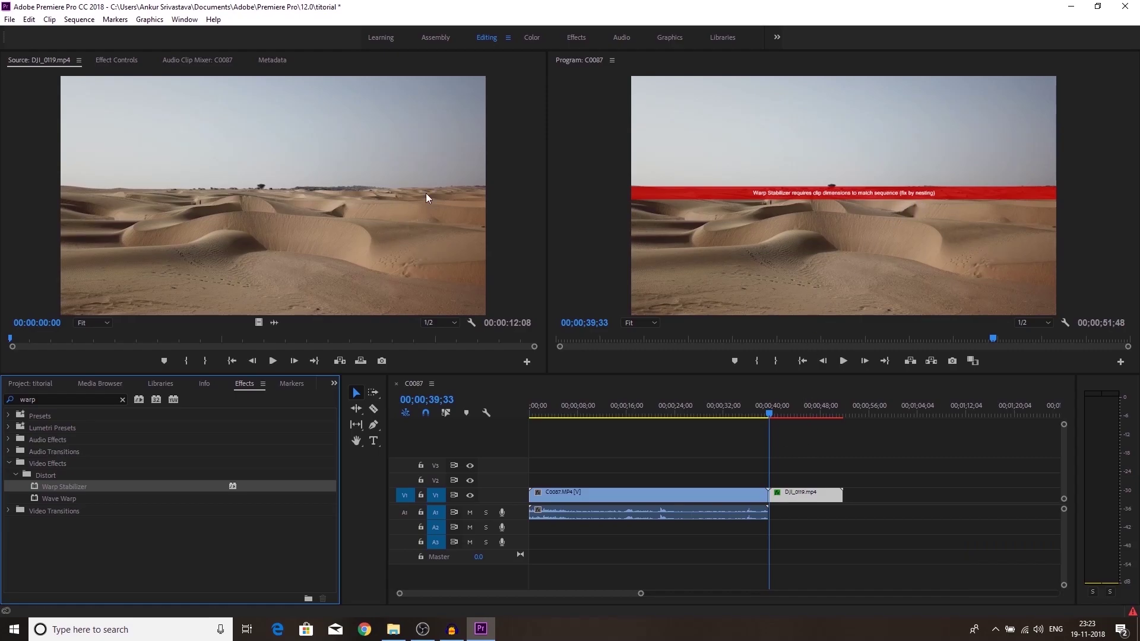
Remove Warp Stabilizer from DJI_0119 in Effect Controls.
click(135, 60)
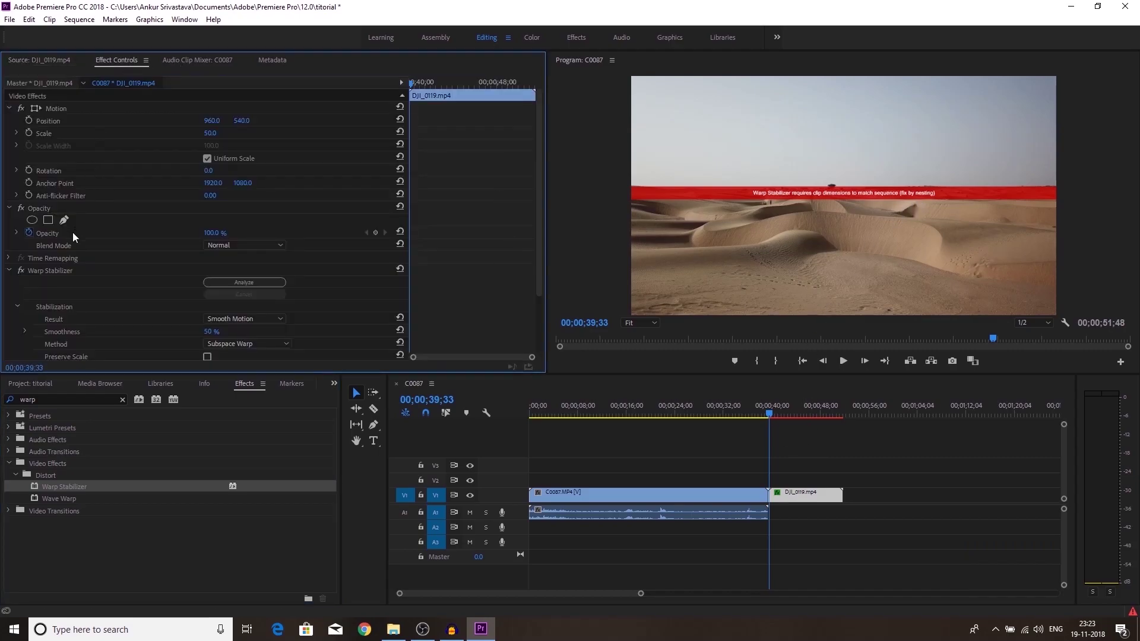
click(51, 271)
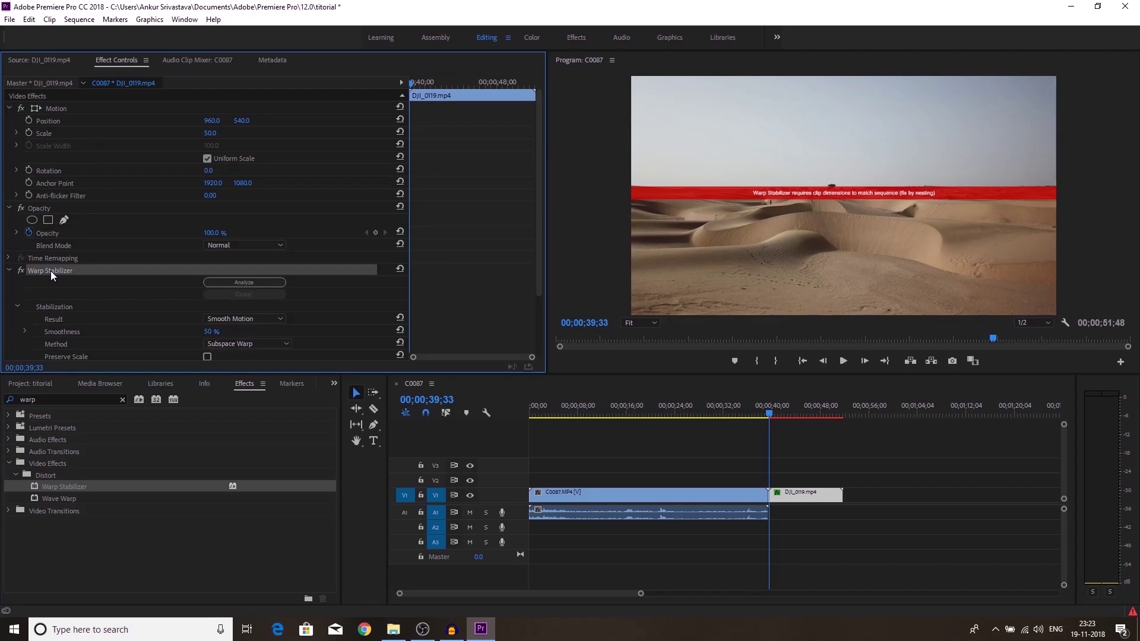
key(Delete)
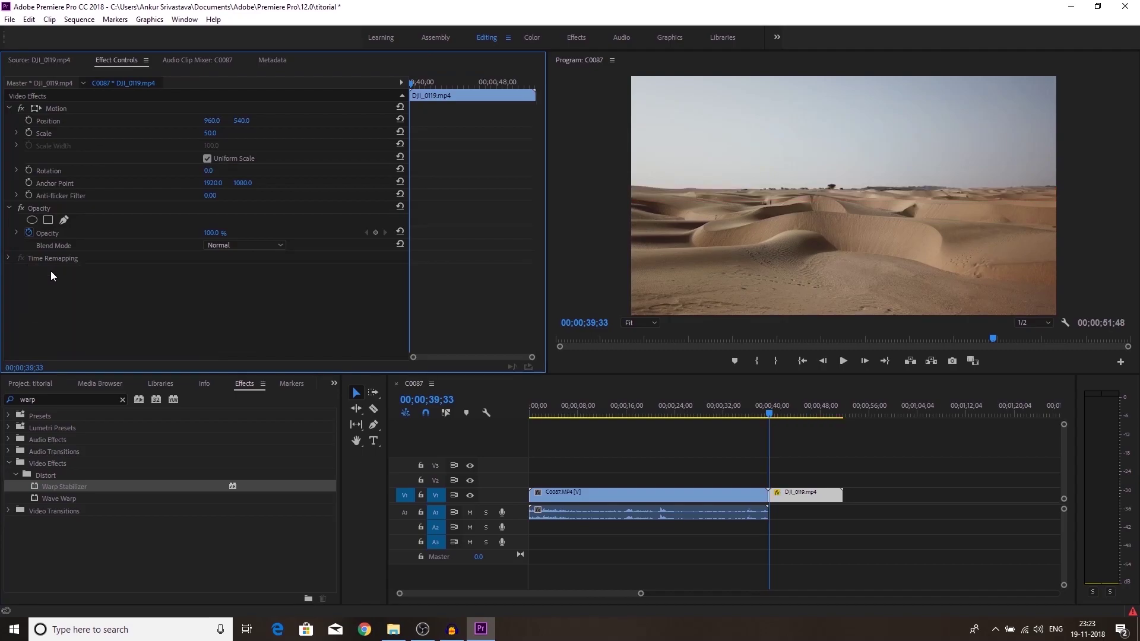
Nest DJI_0119 as Nested Sequence 01 and apply Warp Stabilizer to it.
right_click(790, 500)
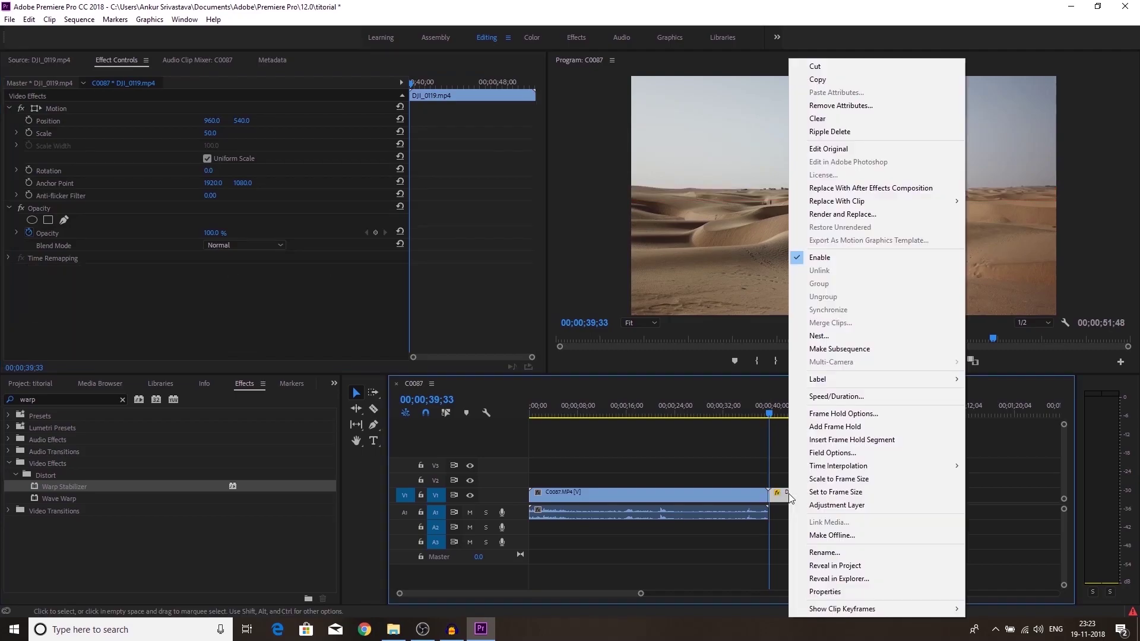
click(834, 336)
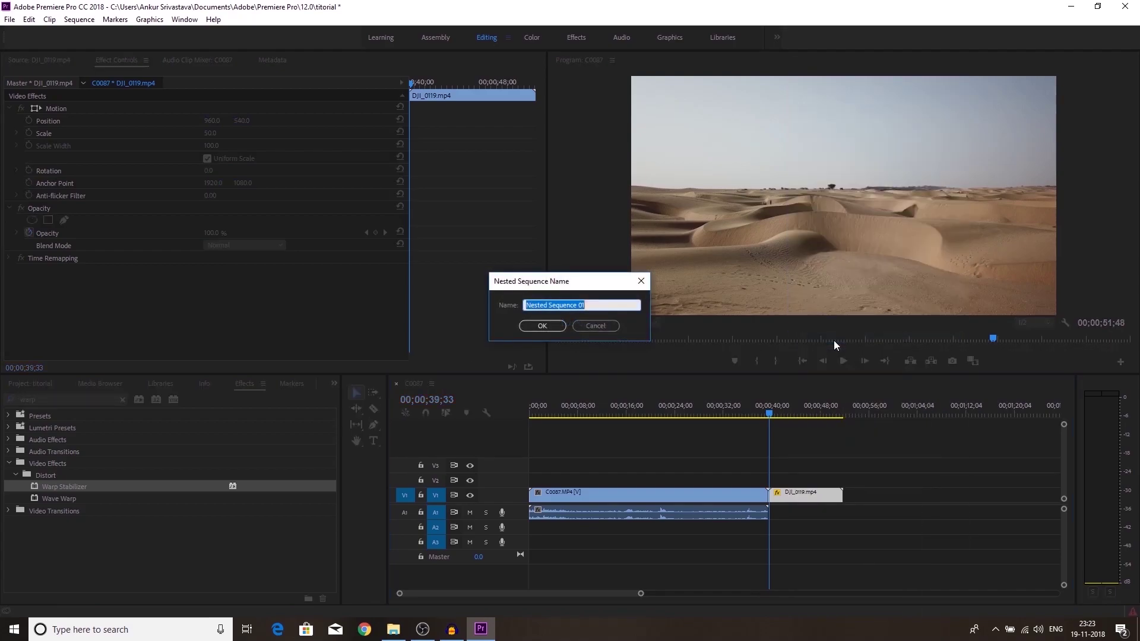
click(546, 324)
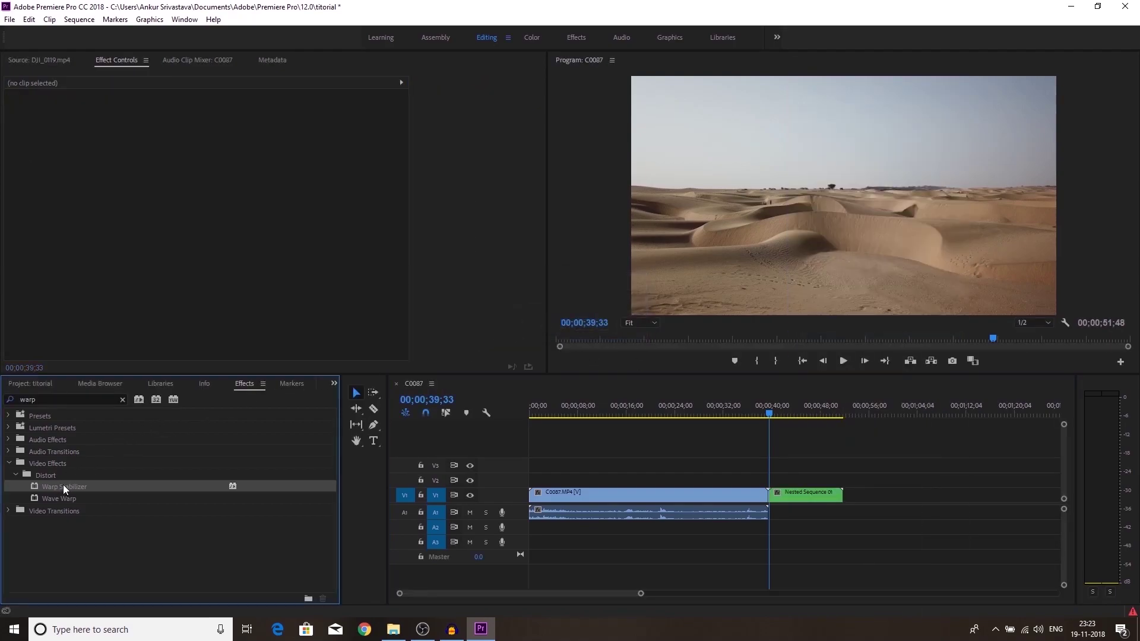
drag(63, 485, 793, 501)
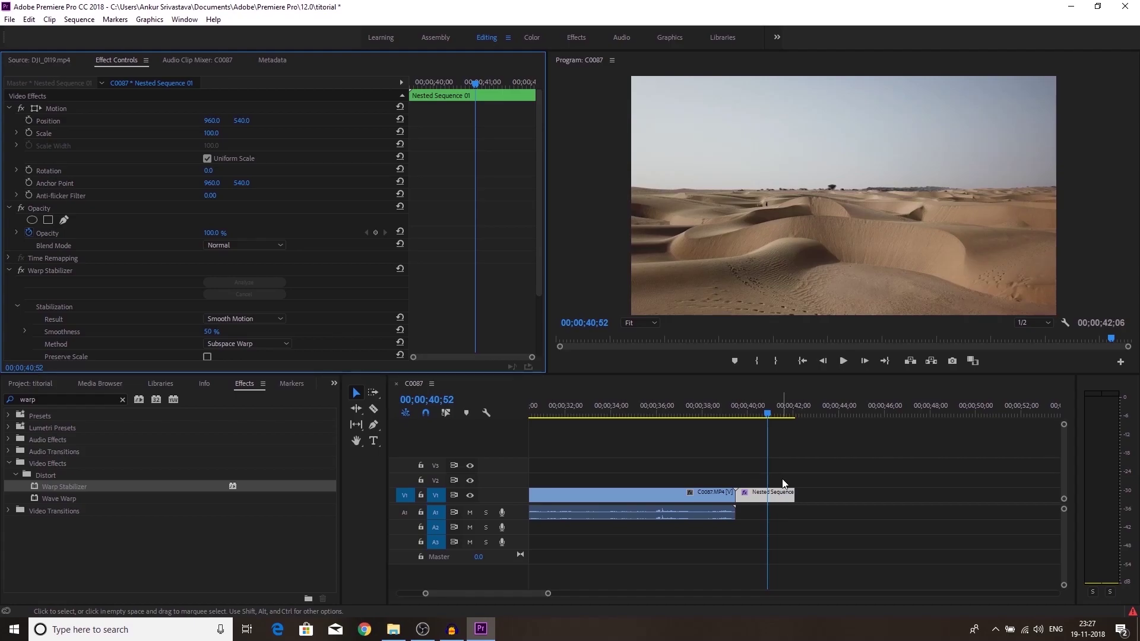
Rate-stretch the nested clip shorter, then slightly longer, around 40;14.
key(r)
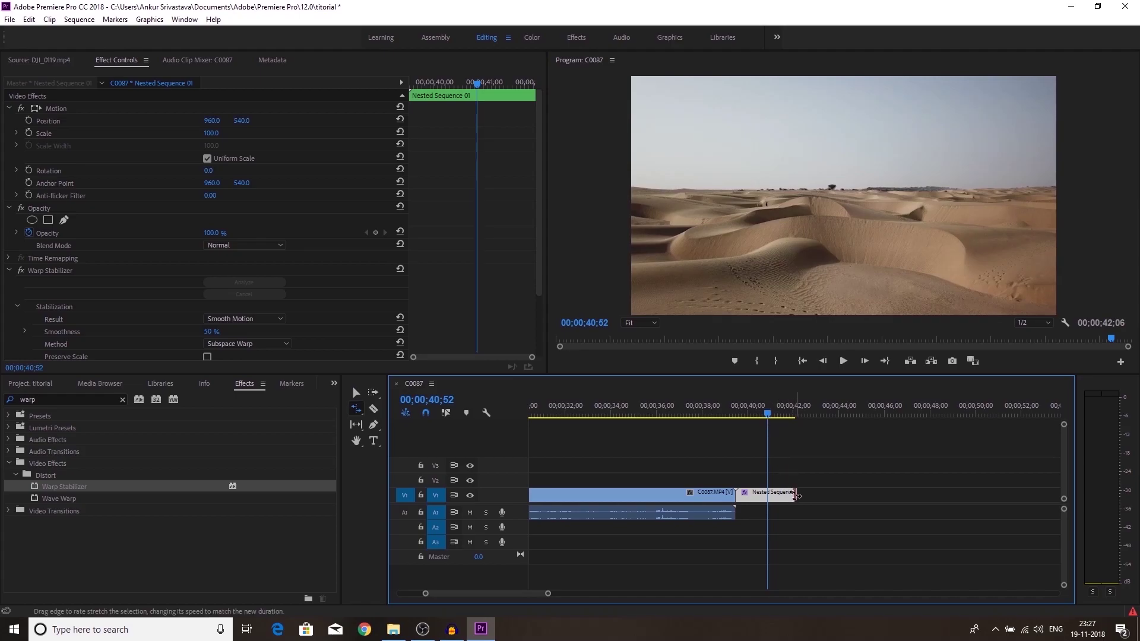
drag(793, 497, 766, 497)
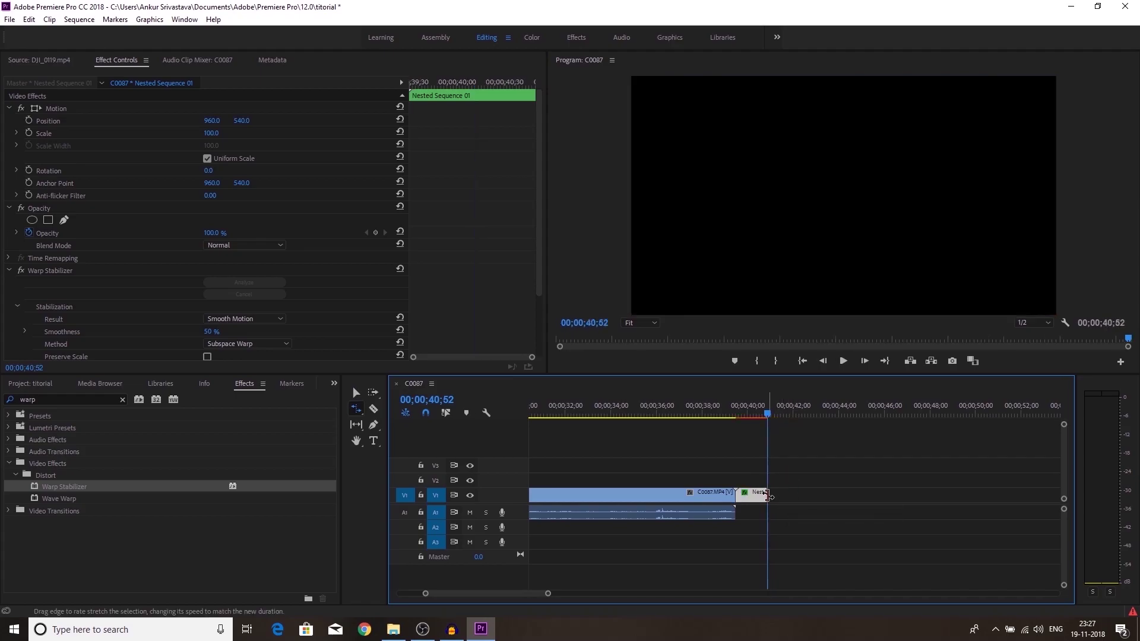
drag(764, 409, 751, 414)
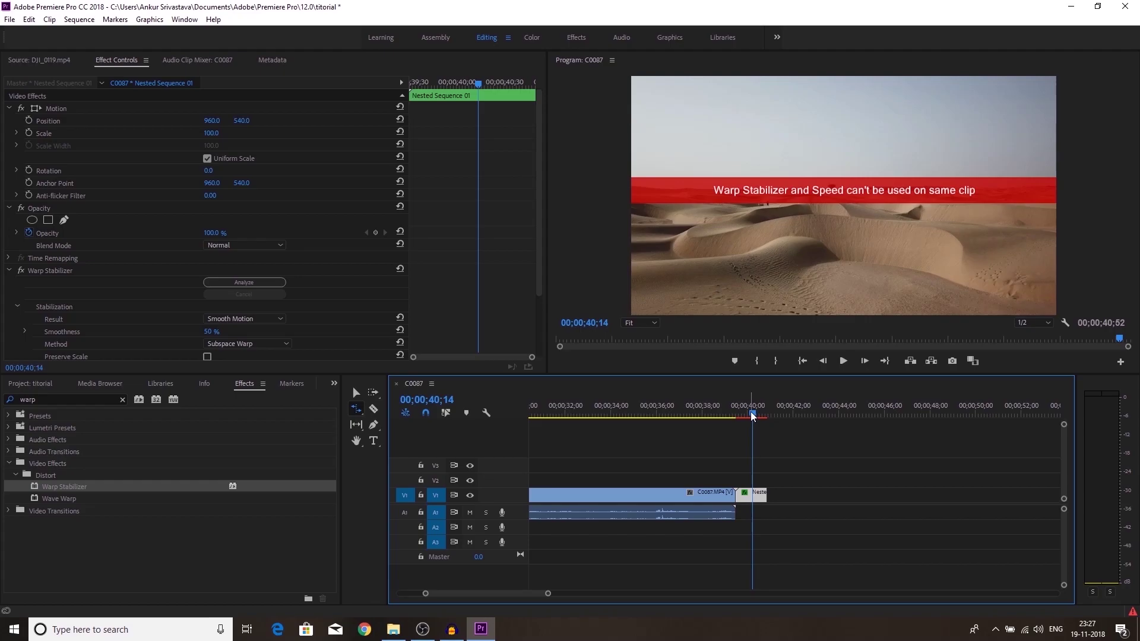
drag(766, 494, 794, 495)
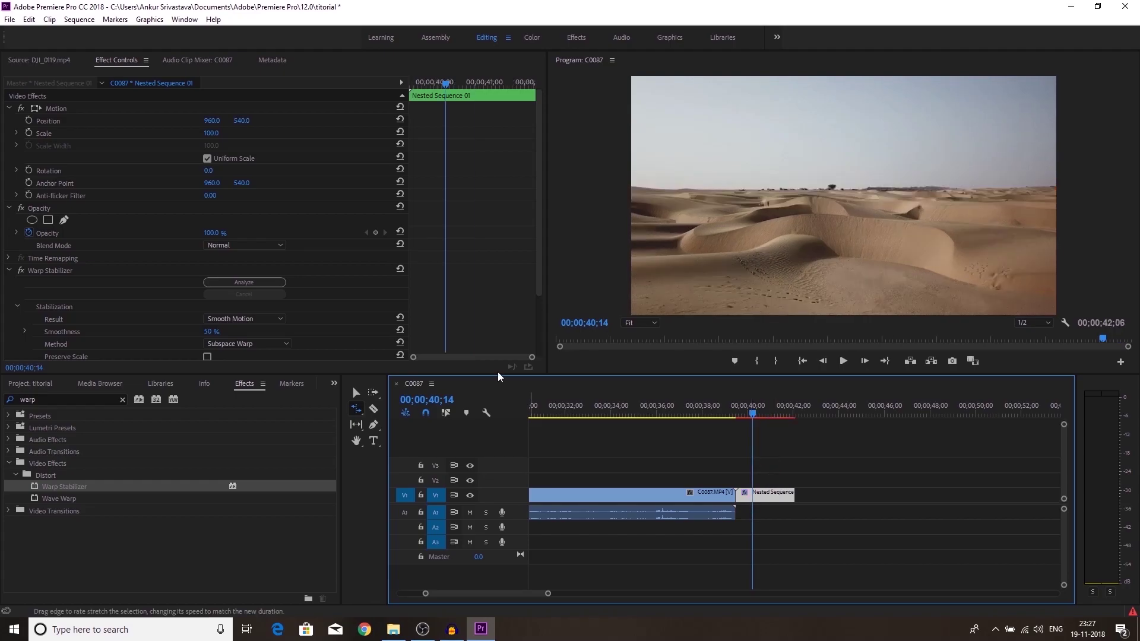
Nest the stabilized clip as Nested Sequence 02 and shorten it to speed it up.
click(355, 393)
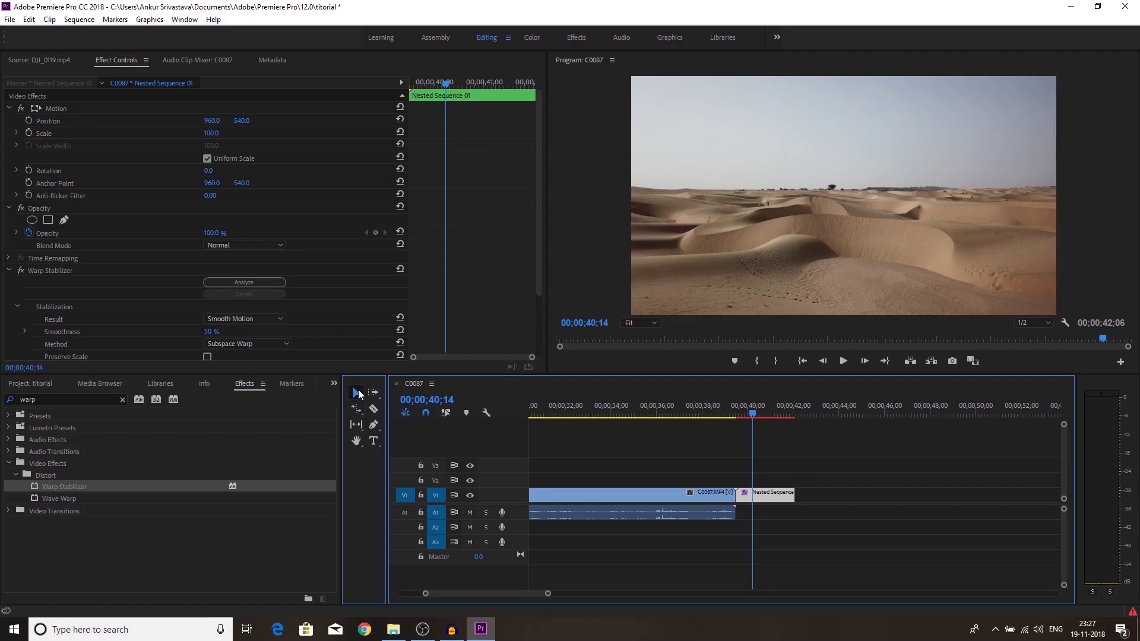
right_click(768, 497)
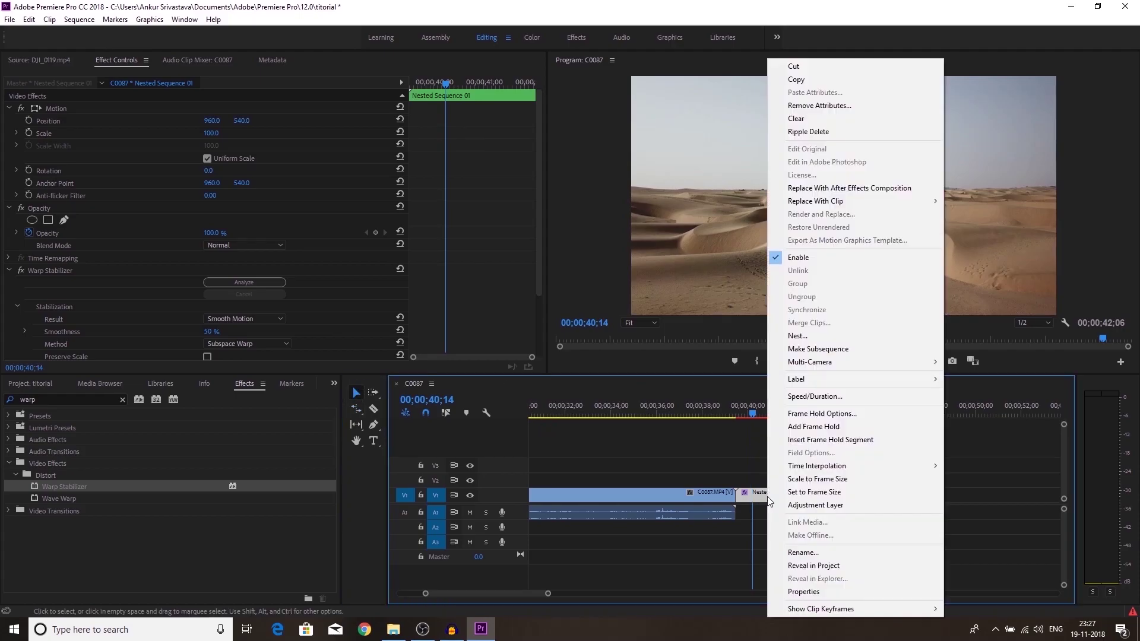
click(797, 337)
click(555, 327)
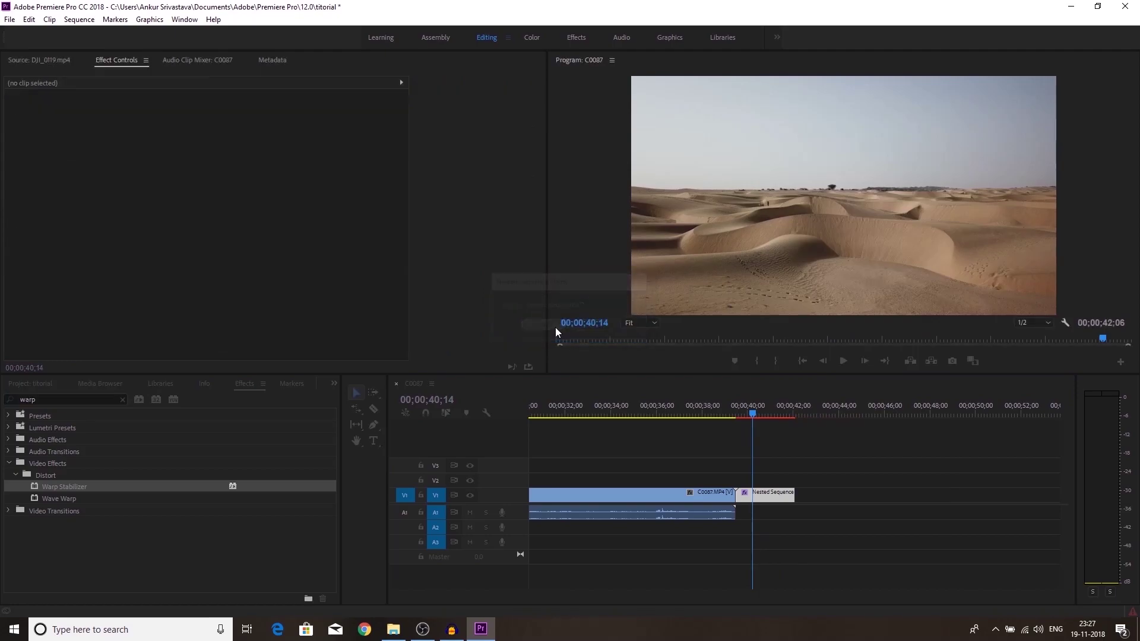
key(a)
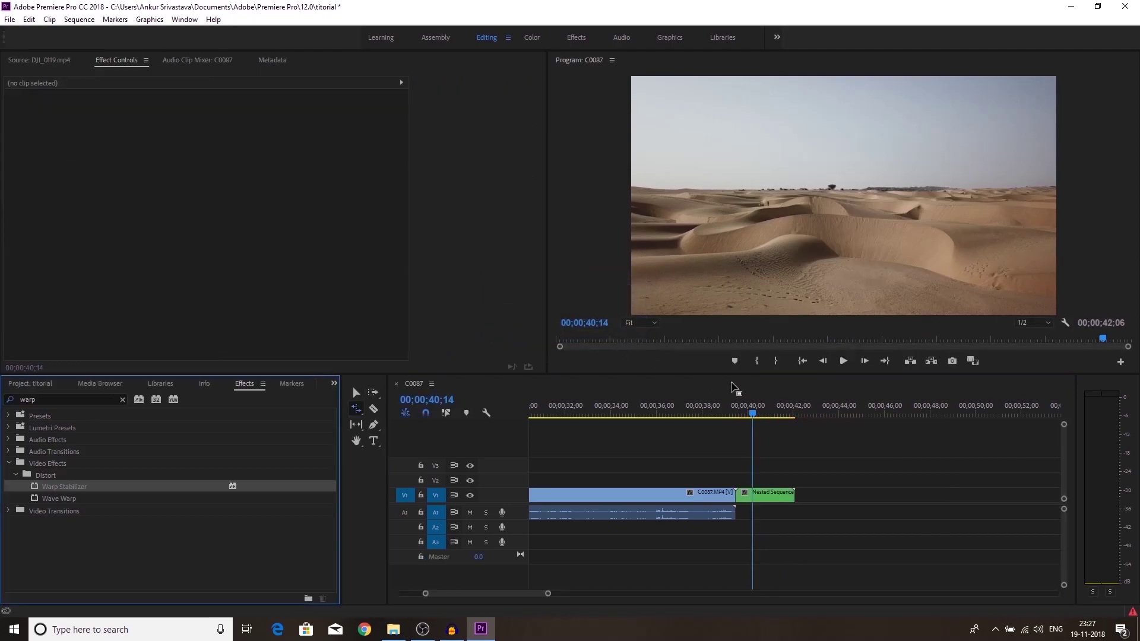
click(793, 492)
drag(793, 493, 766, 492)
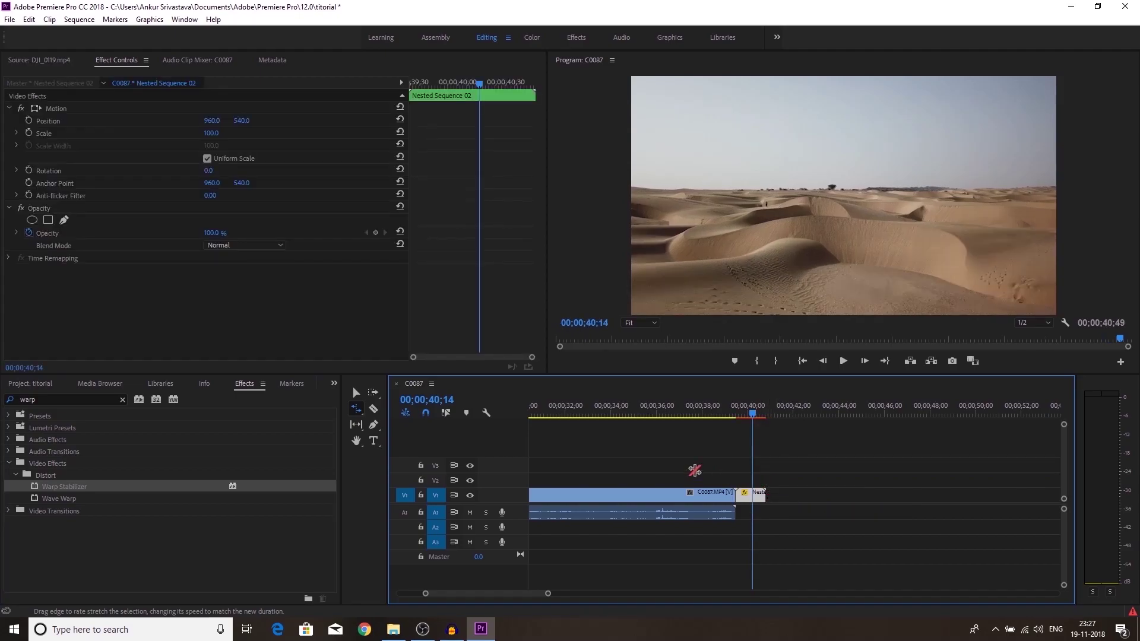
Import C0005.MP4 from folder1, place it after the nested clip, and select both clips.
click(356, 392)
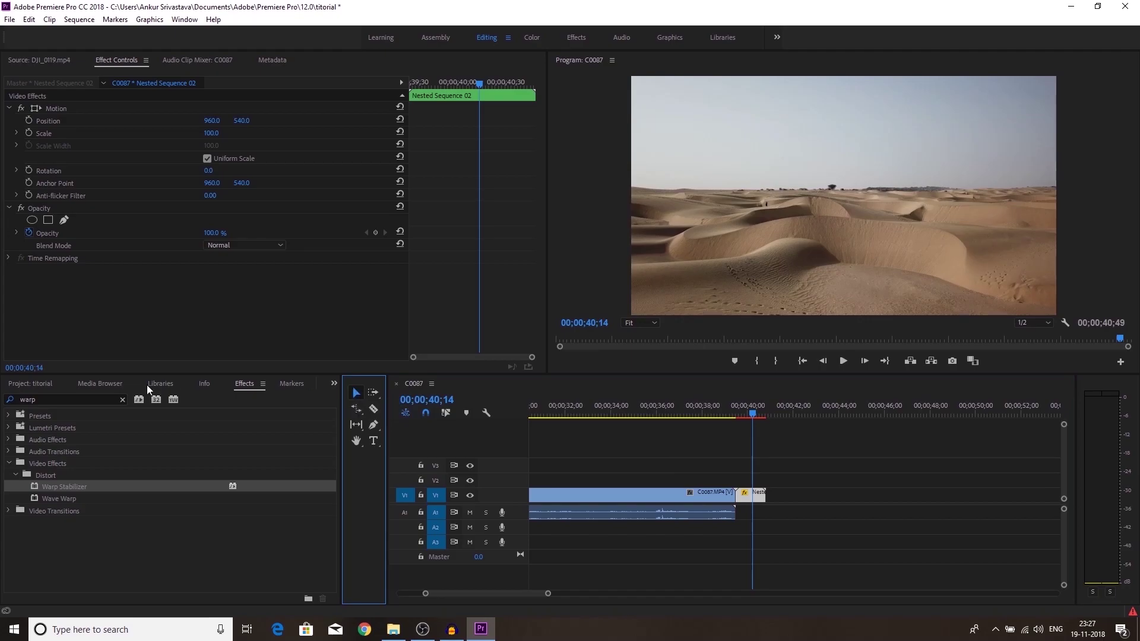
click(45, 383)
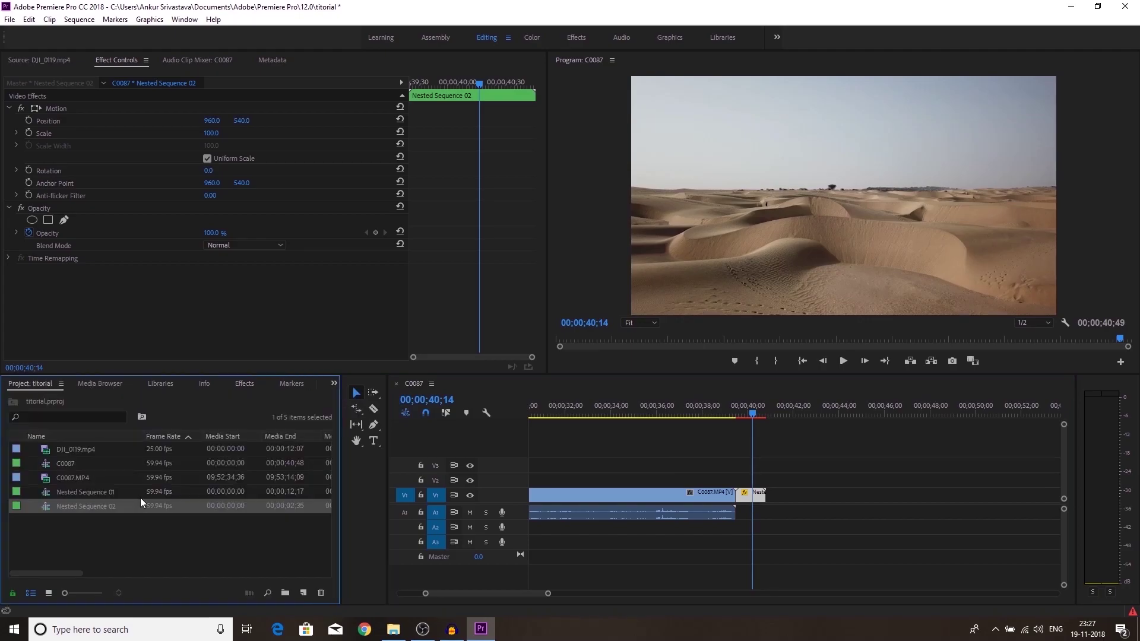
key(ctrl+i)
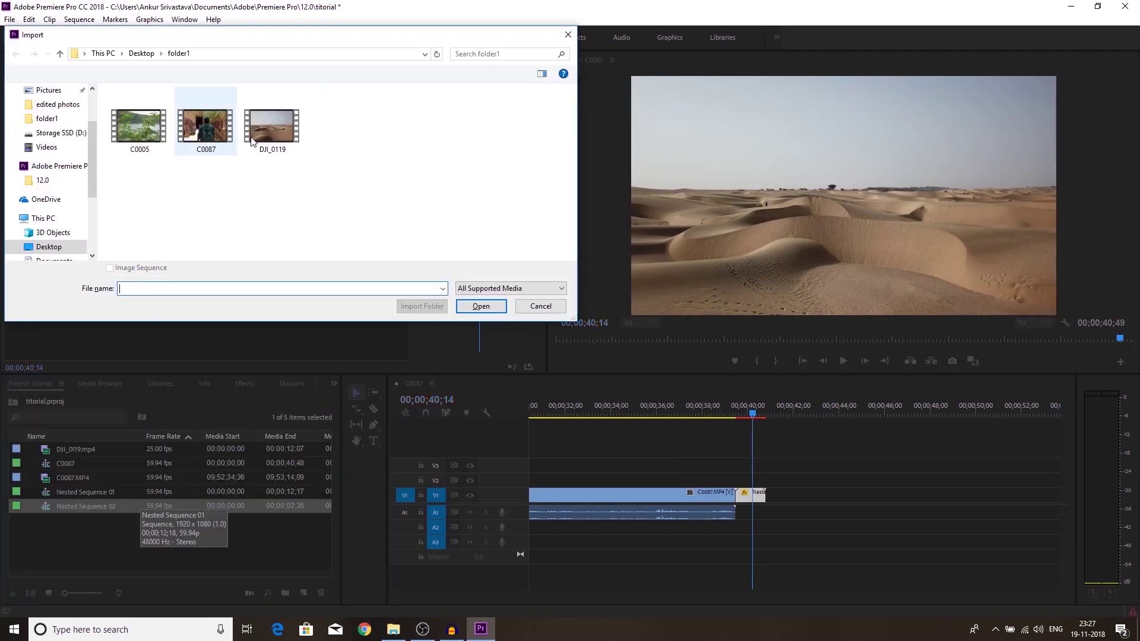
double_click(158, 136)
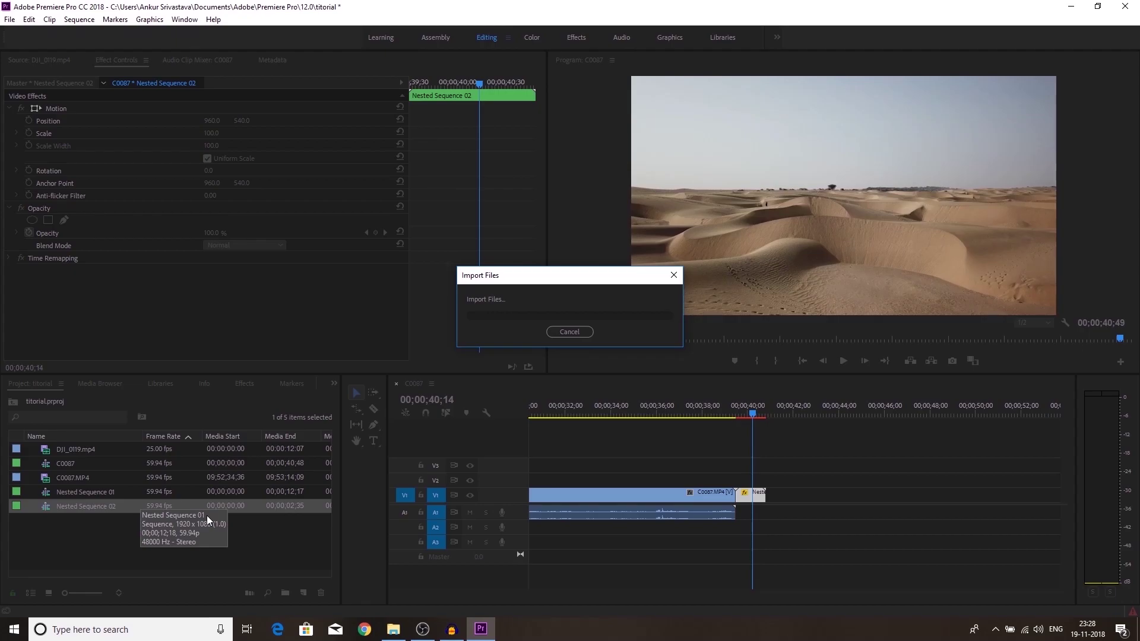
drag(205, 520, 769, 510)
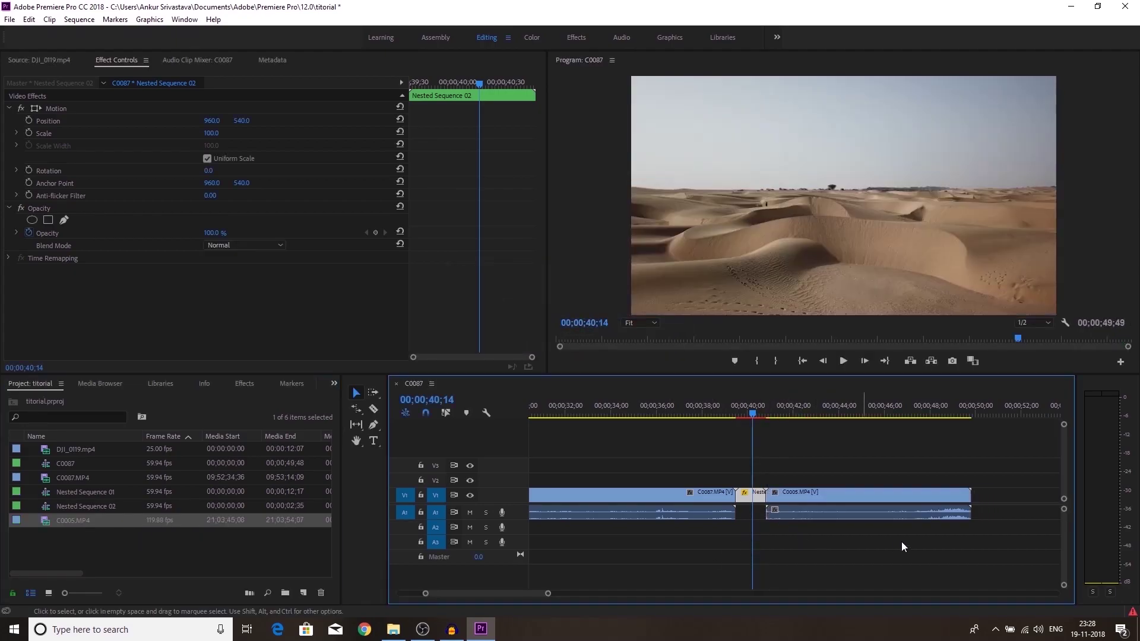
mouse_move(752, 414)
mouse_down()
mouse_move(790, 414)
mouse_move(749, 421)
mouse_up()
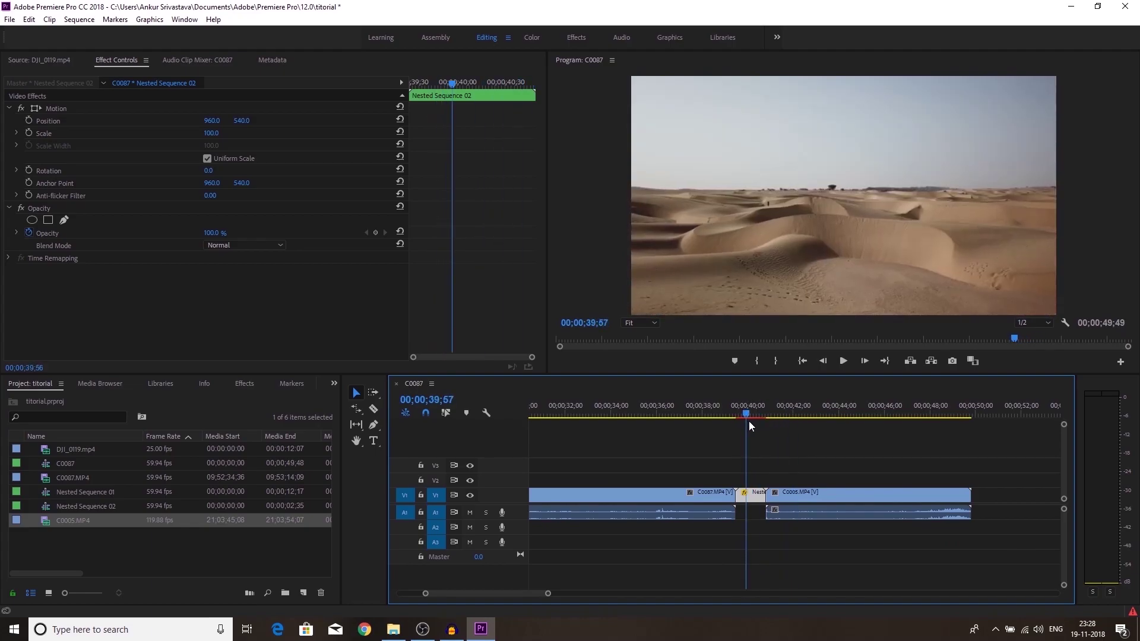
drag(755, 530, 857, 490)
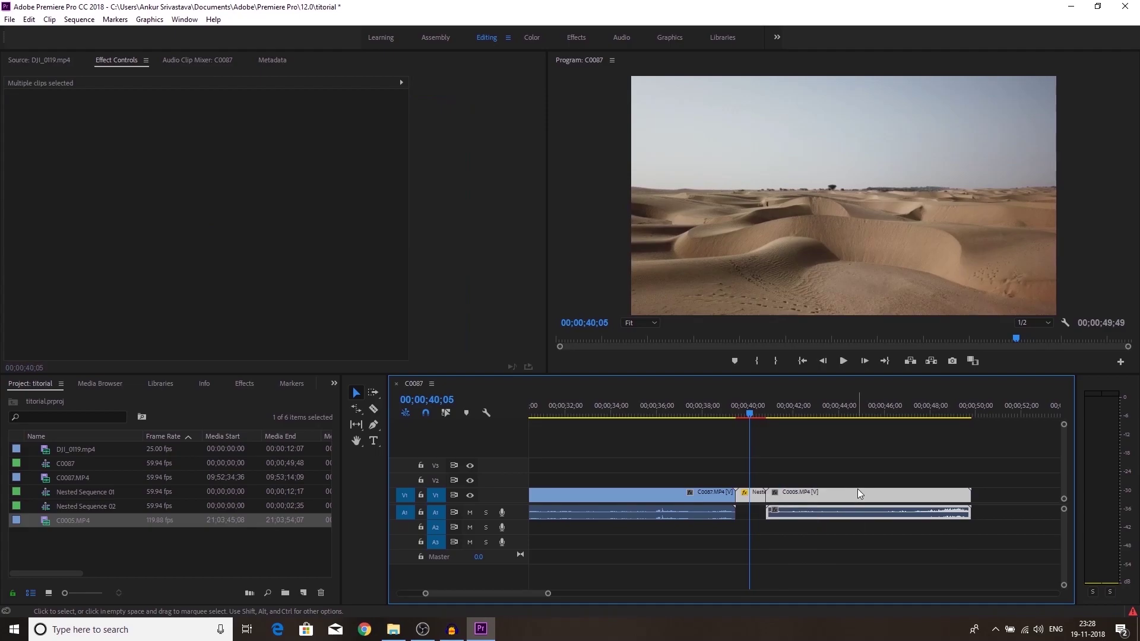
Nest the nested clip and C0005 together into Nested Sequence 04.
right_click(857, 489)
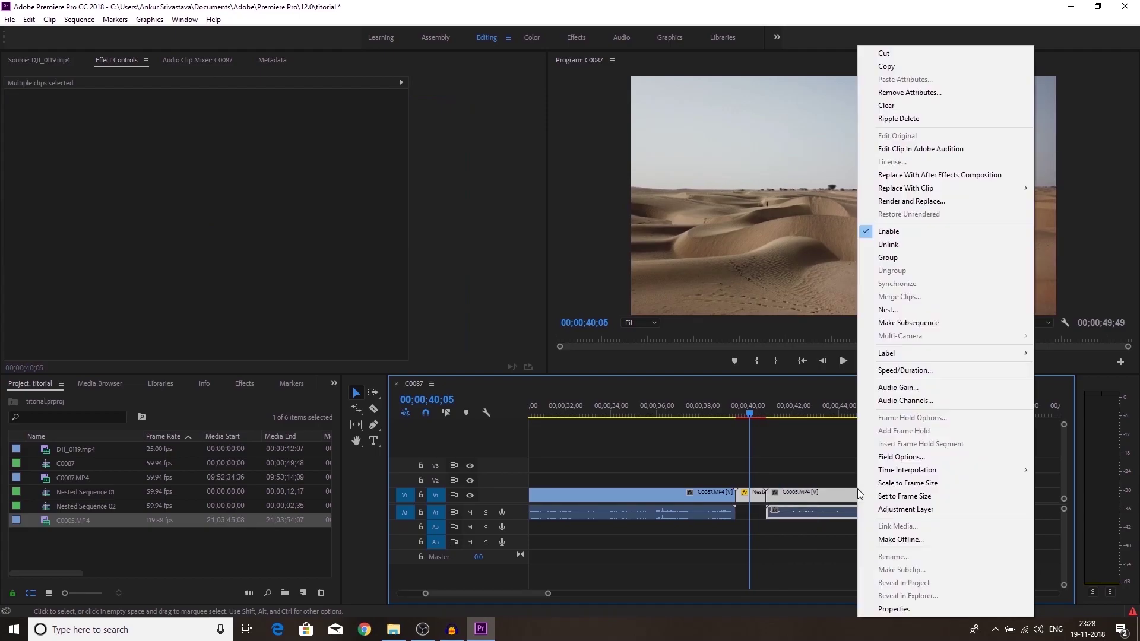
click(894, 310)
click(532, 327)
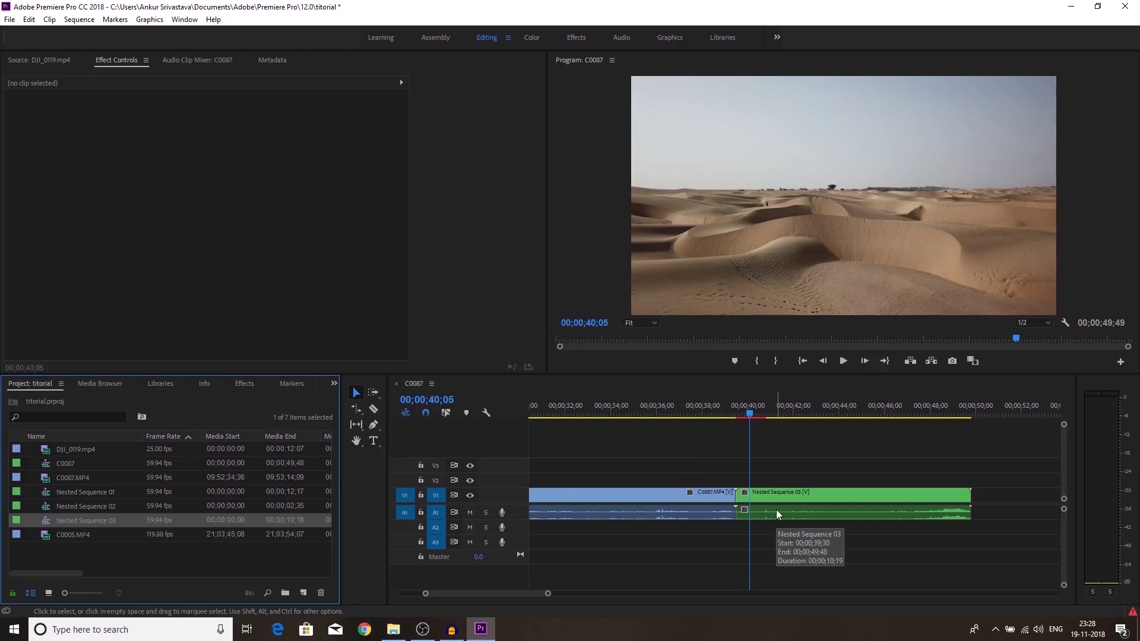
right_click(815, 489)
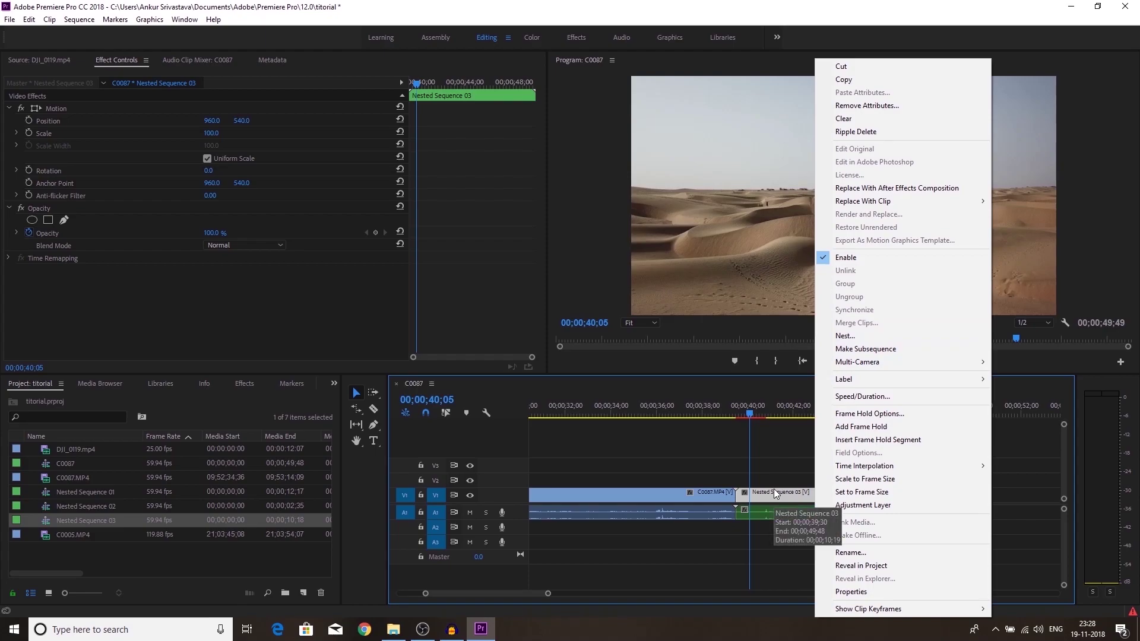
key(Escape)
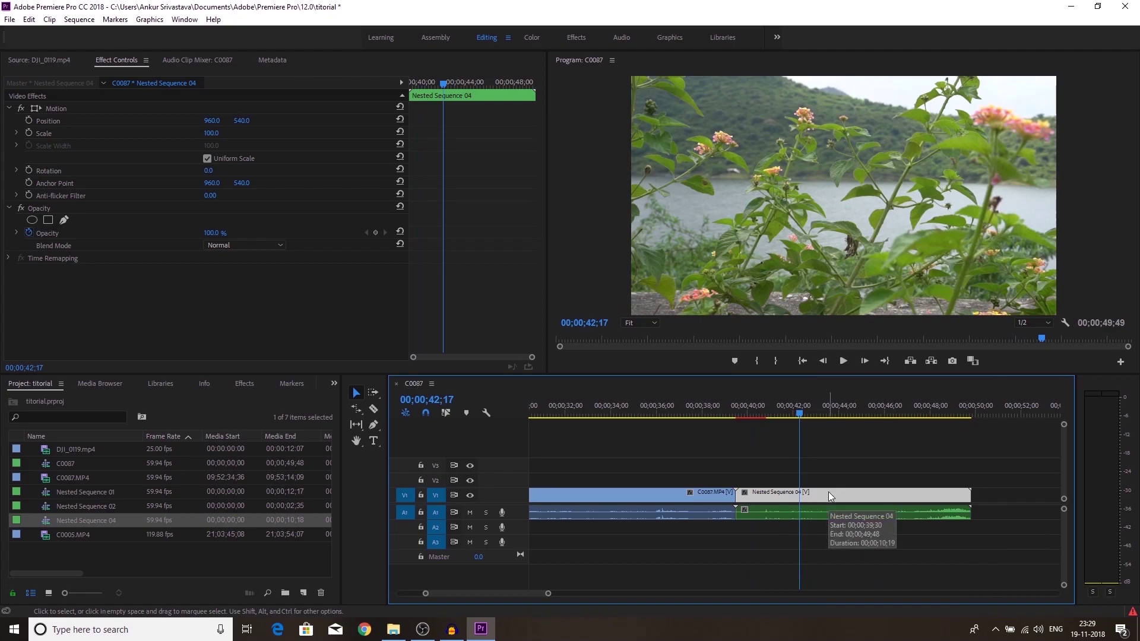
Open Nested Sequence 04 and select all of its original clips.
double_click(828, 492)
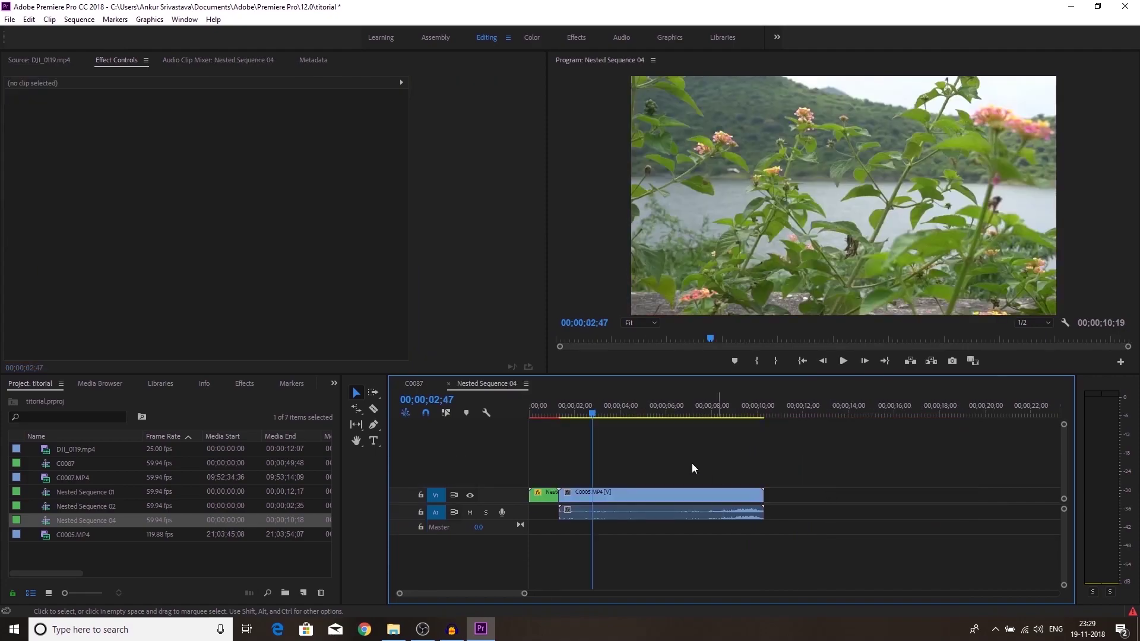
click(411, 384)
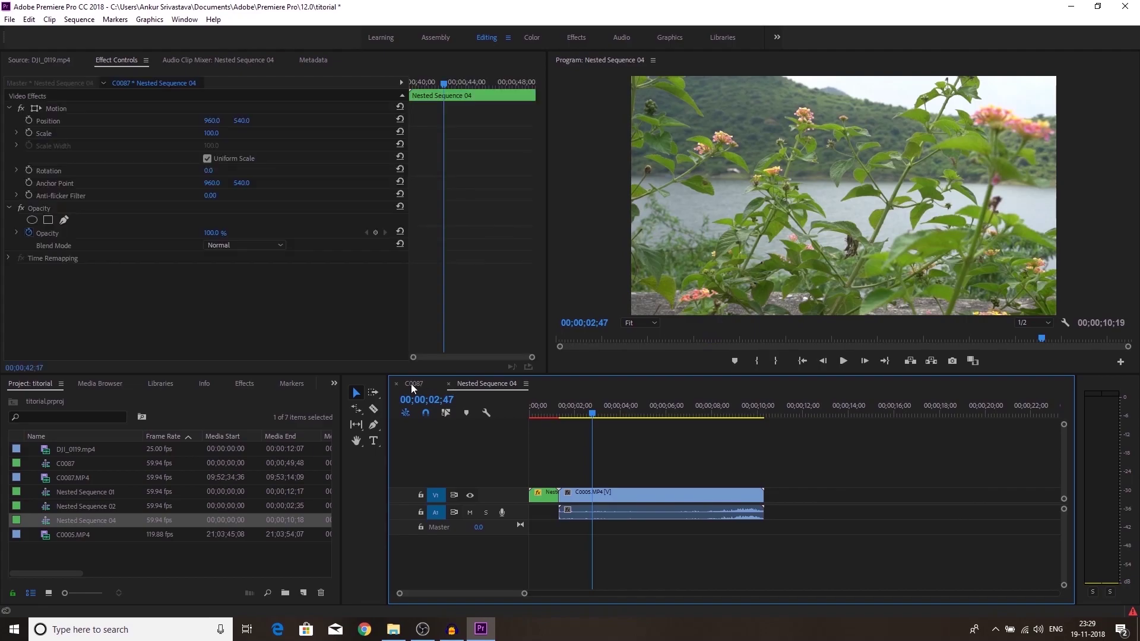
click(469, 383)
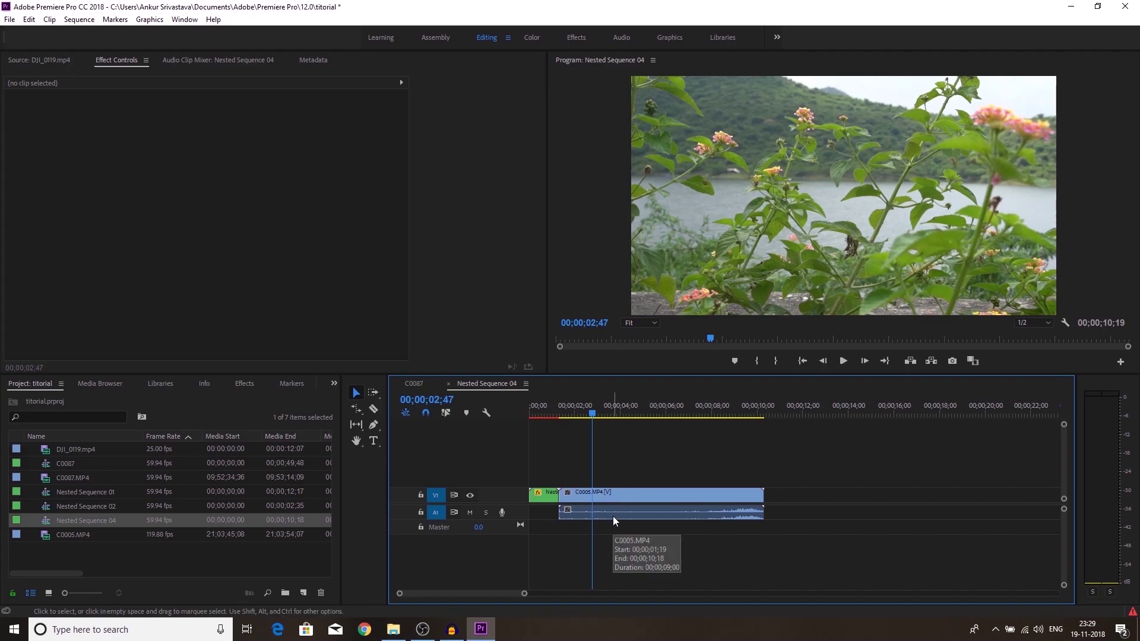
click(427, 383)
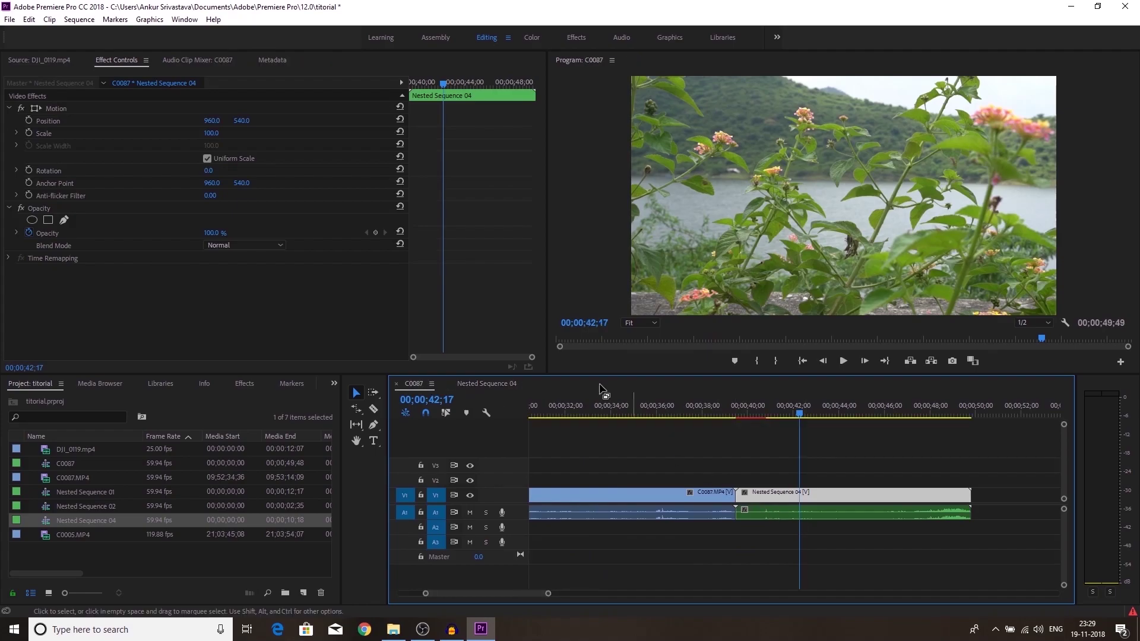
click(500, 383)
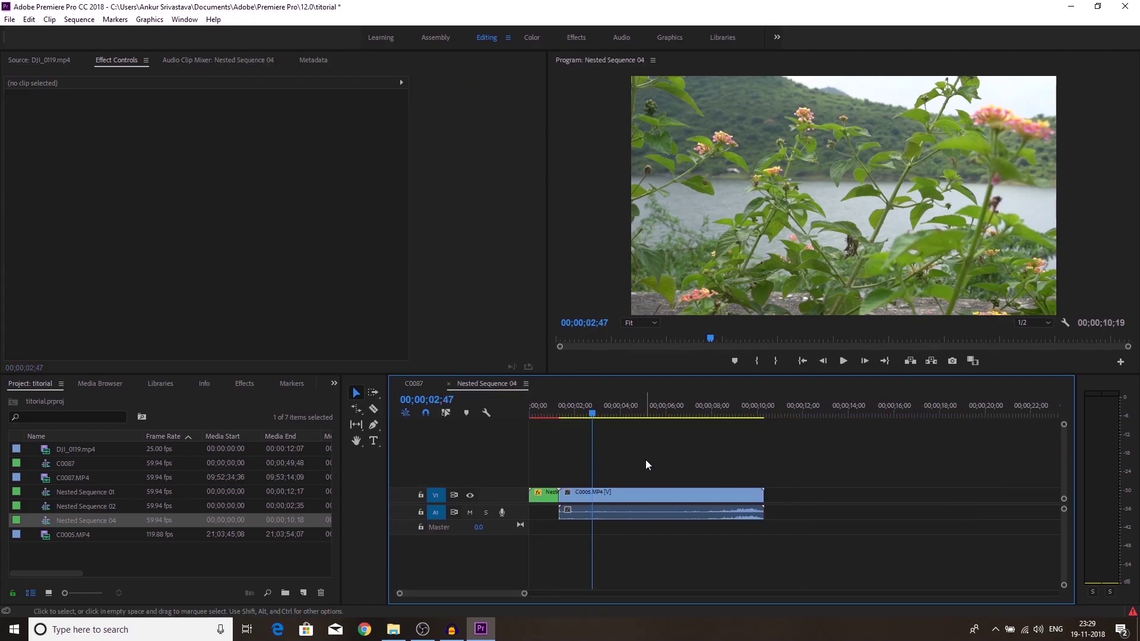
key(ctrl+a)
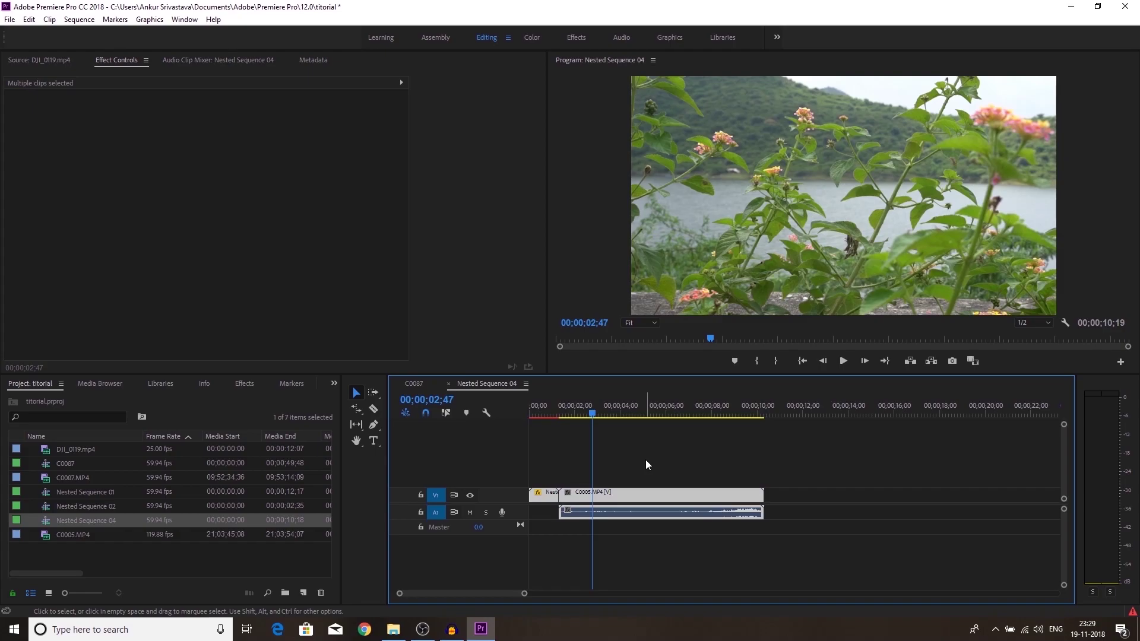
Paste the copied original clips at the end of the C0087 sequence.
click(425, 384)
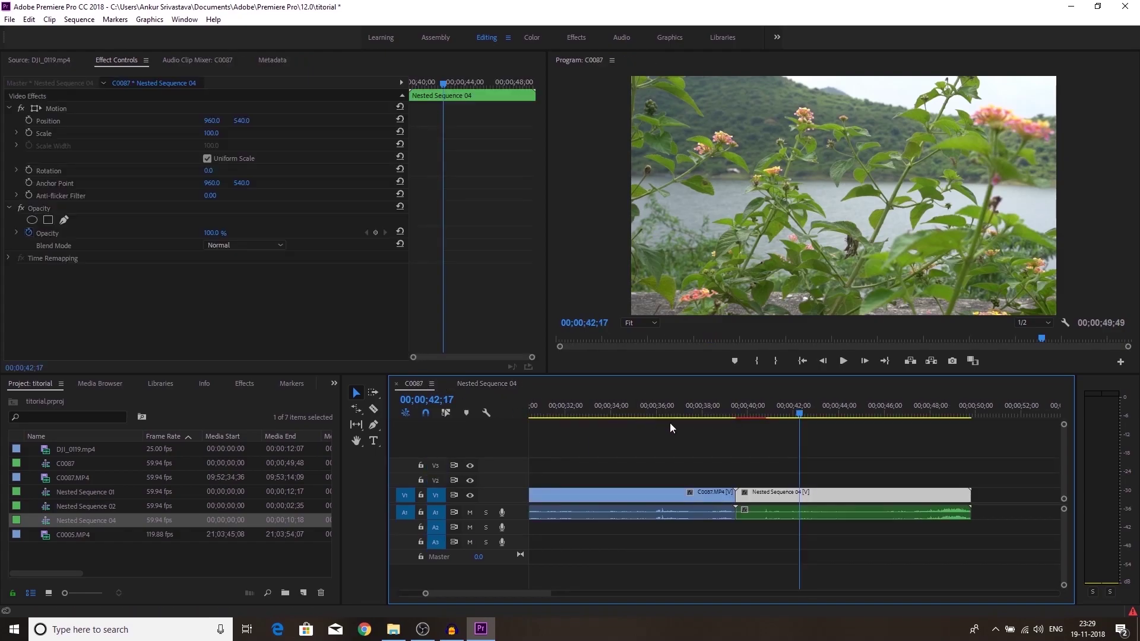
drag(804, 412, 992, 430)
key(ctrl+v)
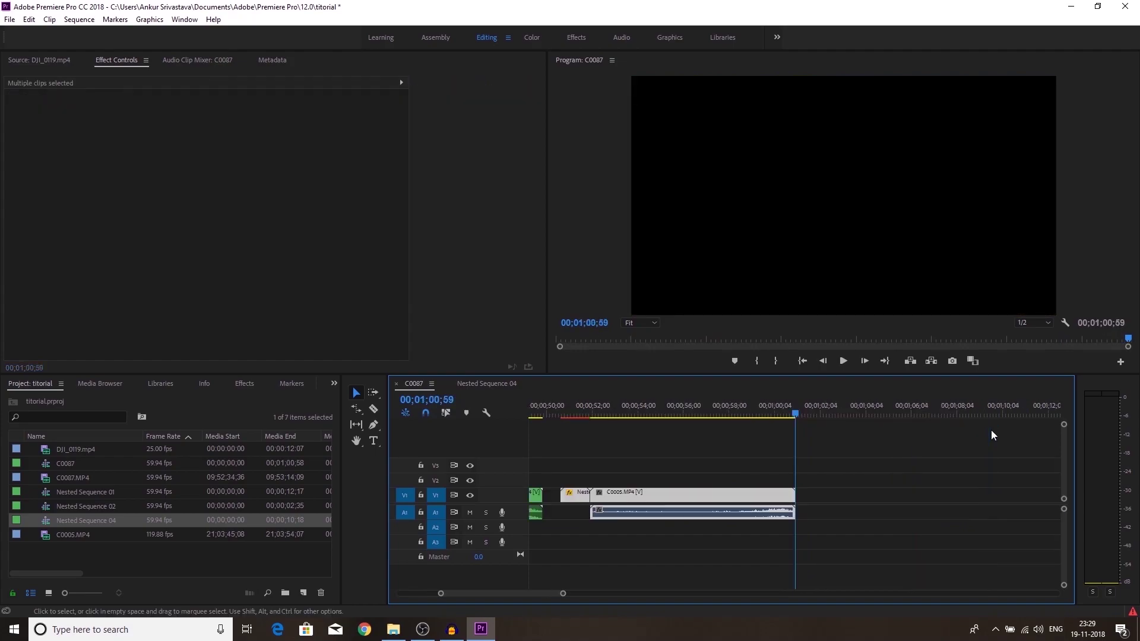
drag(796, 419, 682, 434)
drag(563, 593, 628, 594)
Delete the Nested Sequence 04 video and audio clips from the C0087 timeline.
click(692, 498)
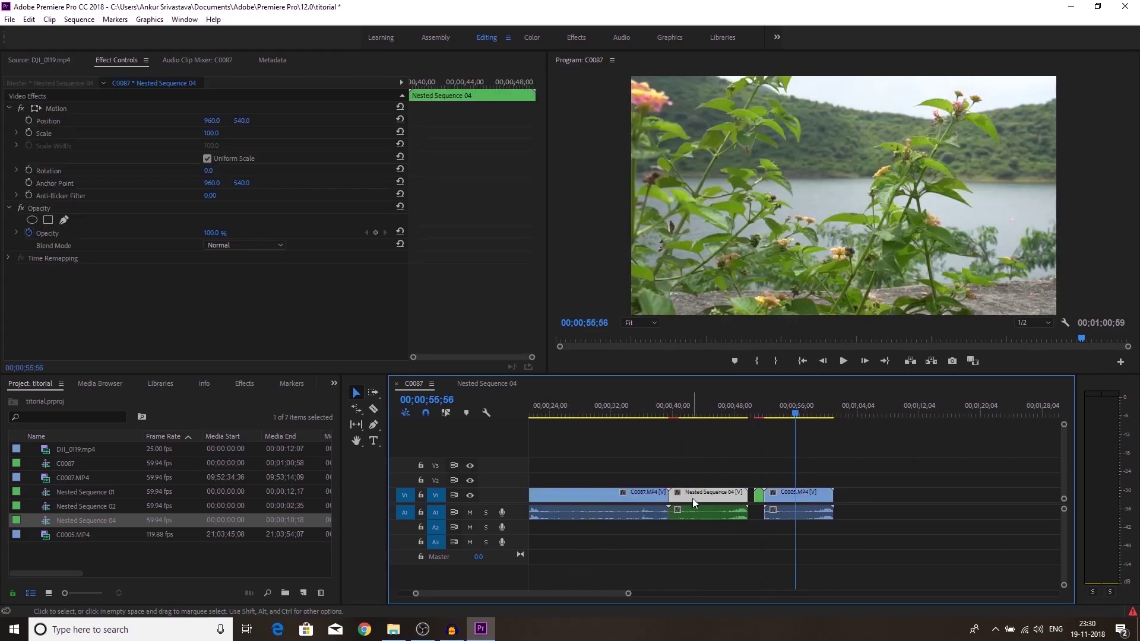
key(Delete)
click(692, 515)
key(Delete)
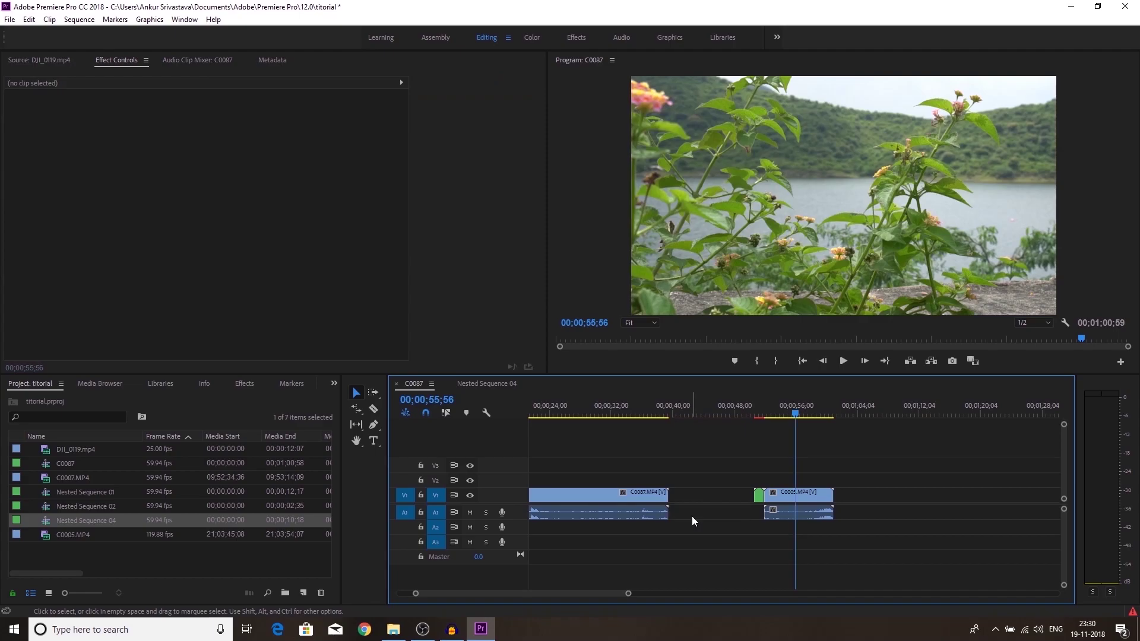
drag(795, 420, 758, 423)
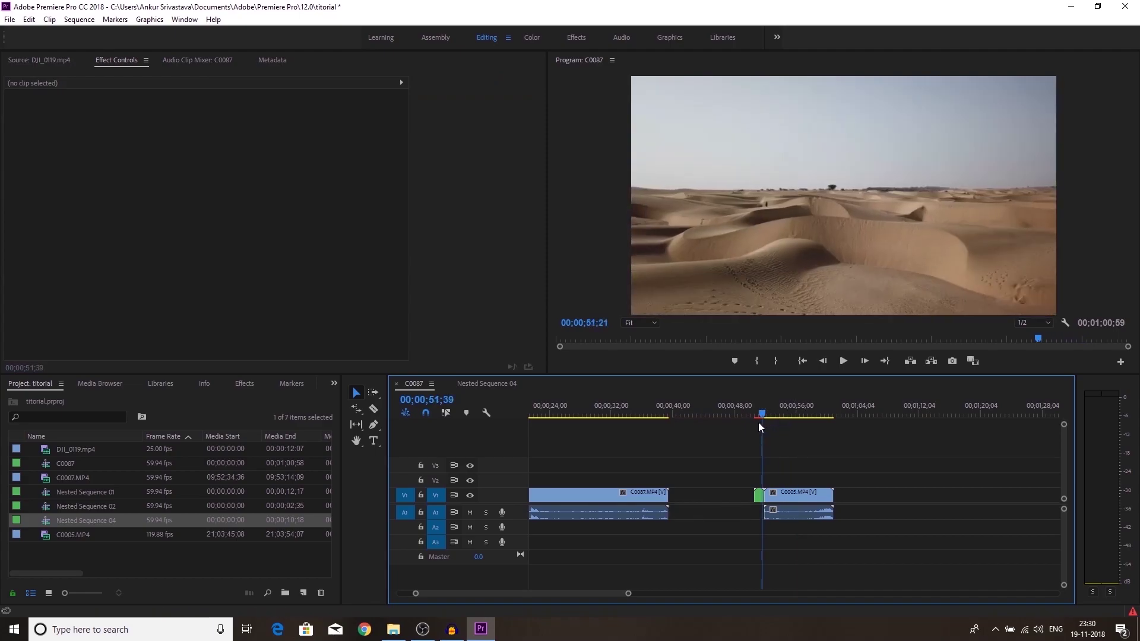
Open Nested Sequence 02 and 01 to inspect the DJI_0119.mp4 clip inside.
double_click(760, 496)
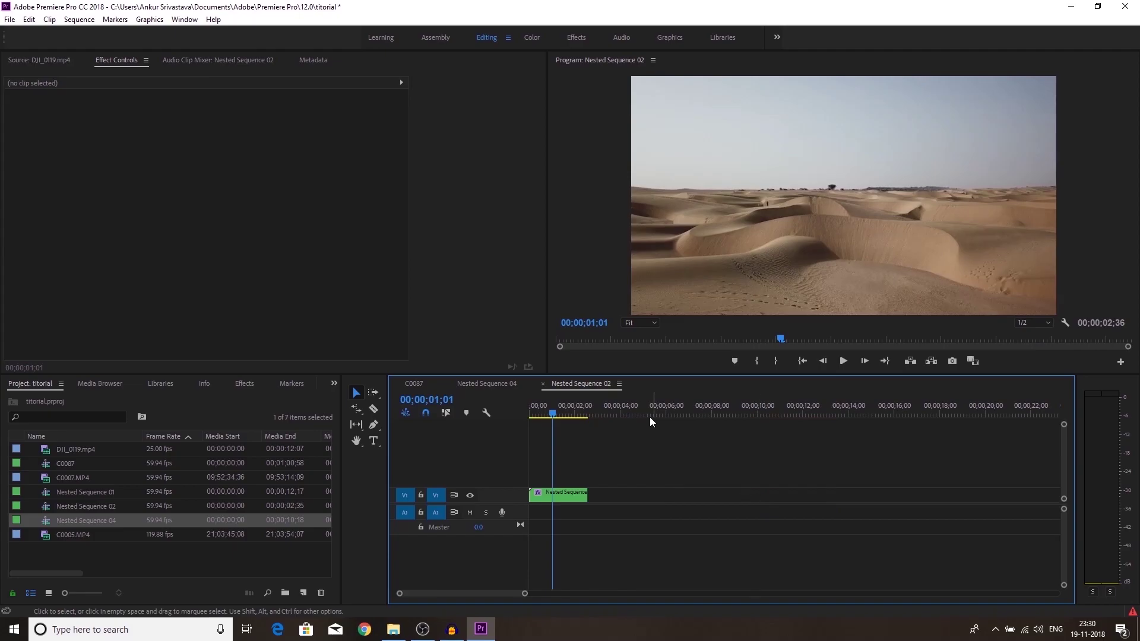
double_click(575, 493)
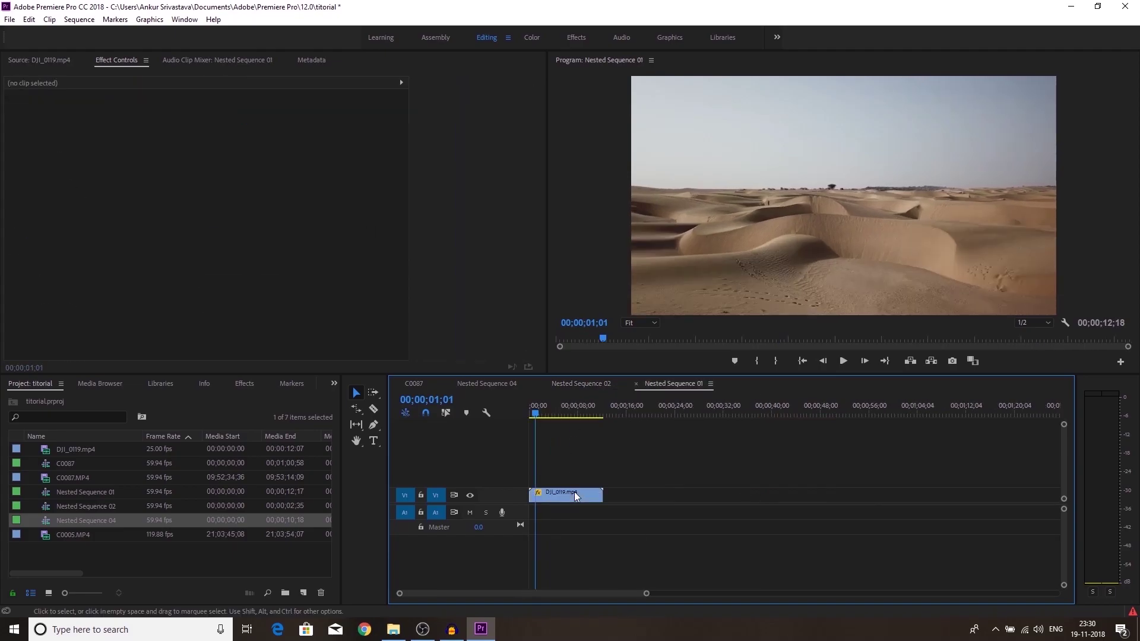
click(584, 501)
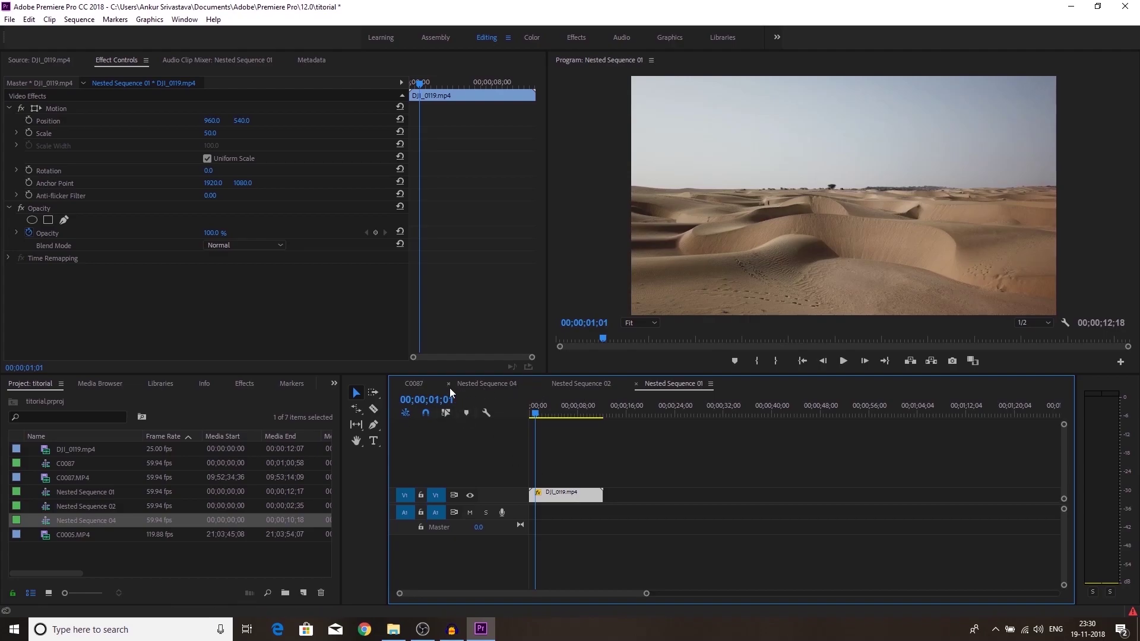
Return to the C0087 sequence and restore the window to reach the desktop footage folder.
click(416, 384)
click(806, 414)
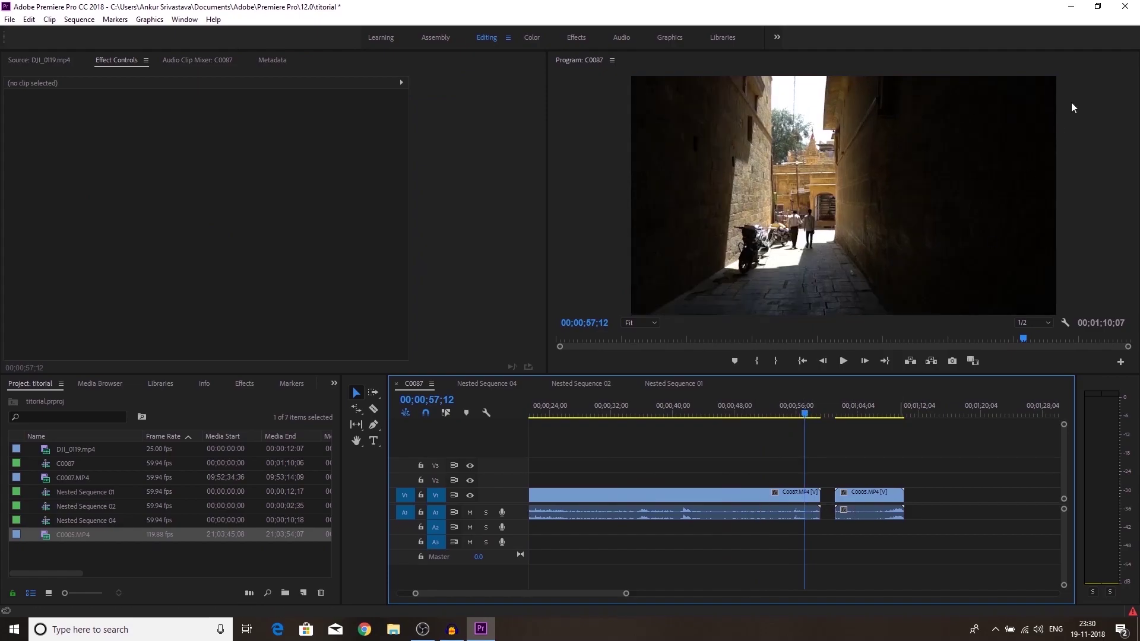
double_click(952, 13)
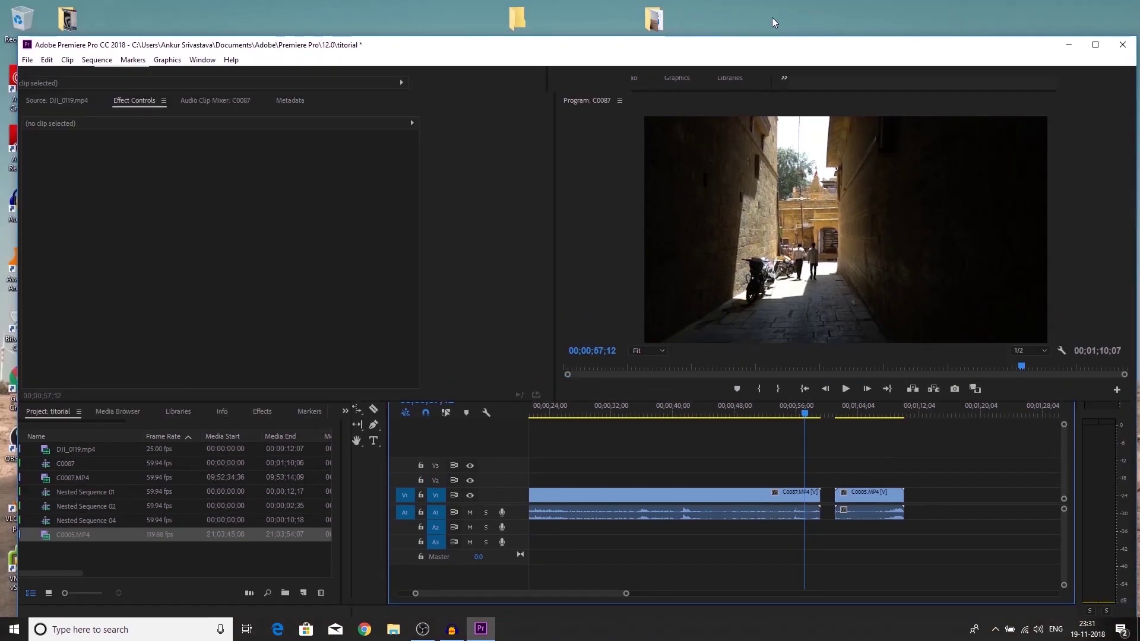
click(651, 22)
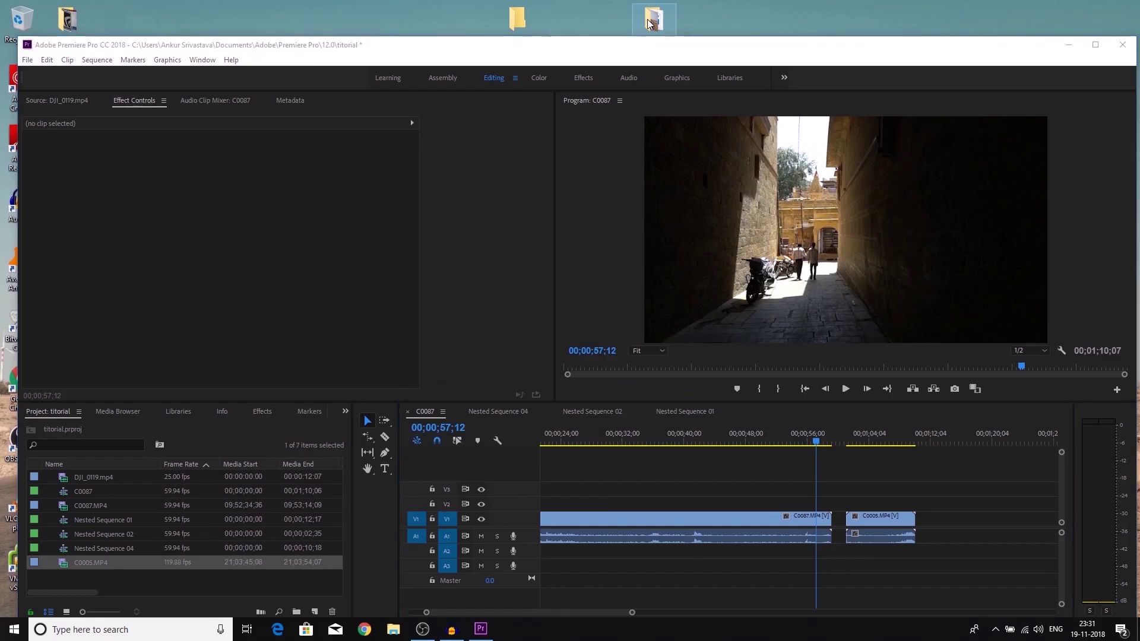
Move clips C0005, C0087 and DJI_0119 from folder1 into folder2 on the Desktop, then minimize Explorer.
double_click(650, 22)
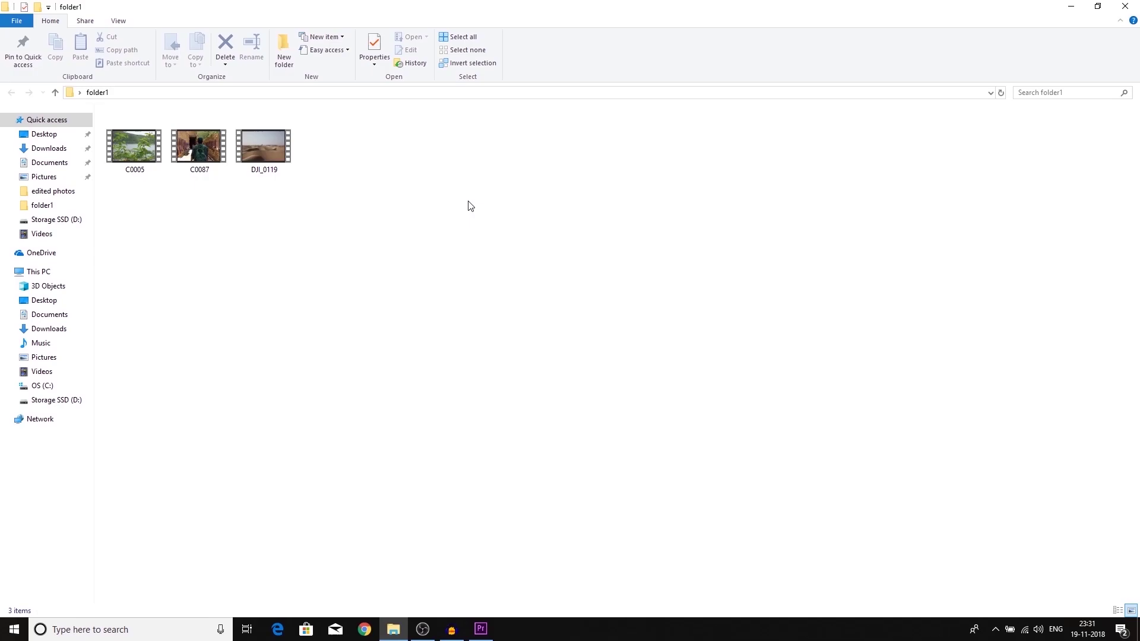
key(ctrl+a)
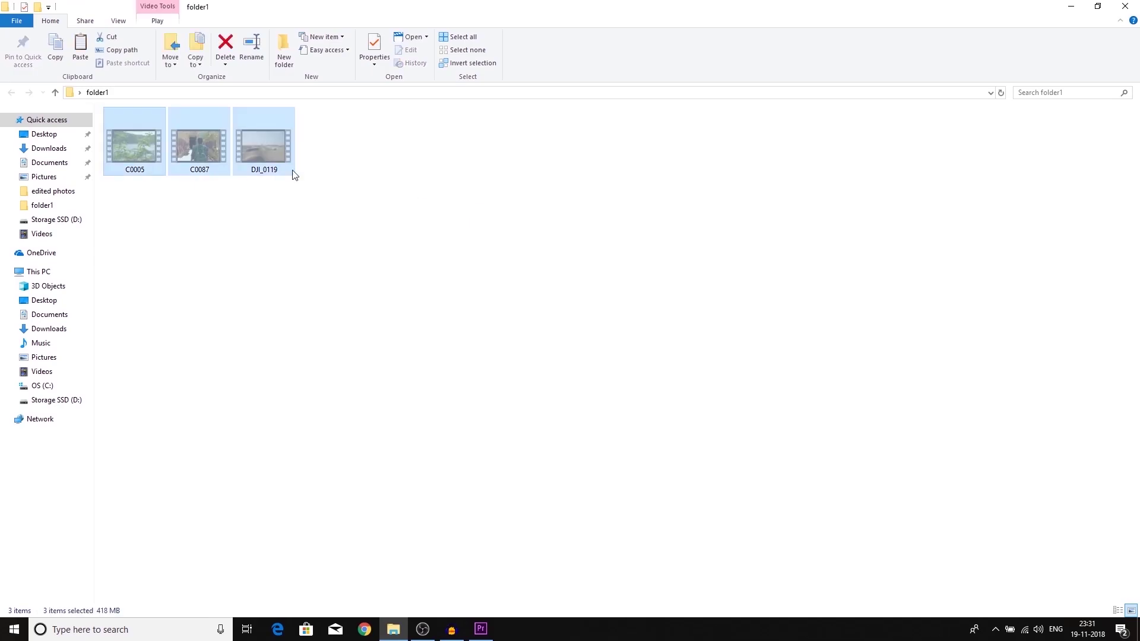
click(54, 94)
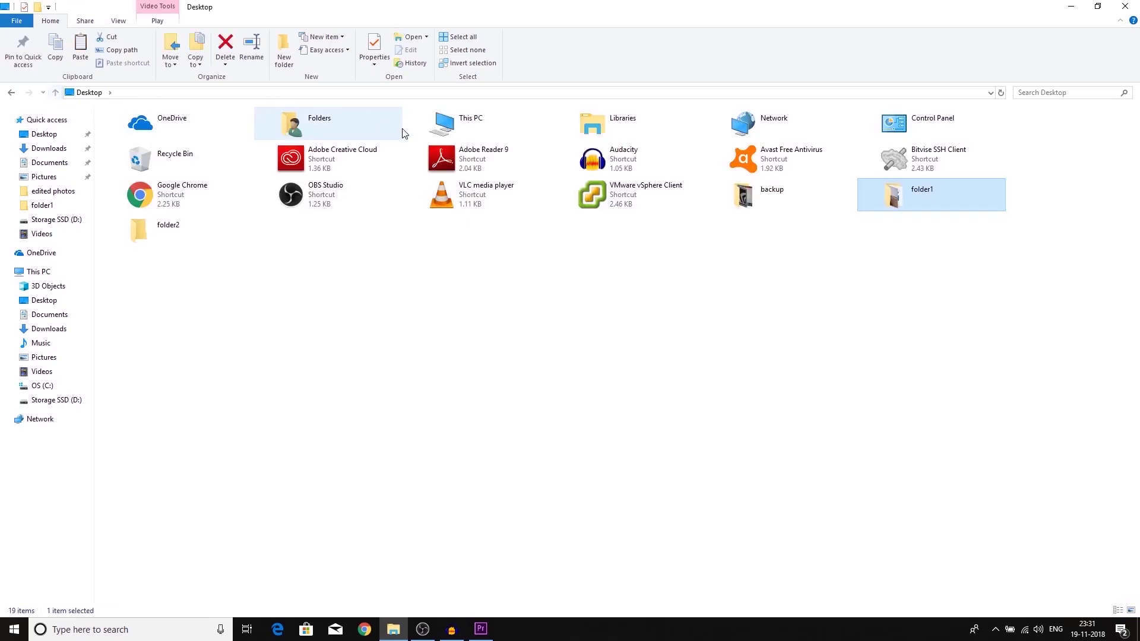
click(182, 243)
double_click(181, 243)
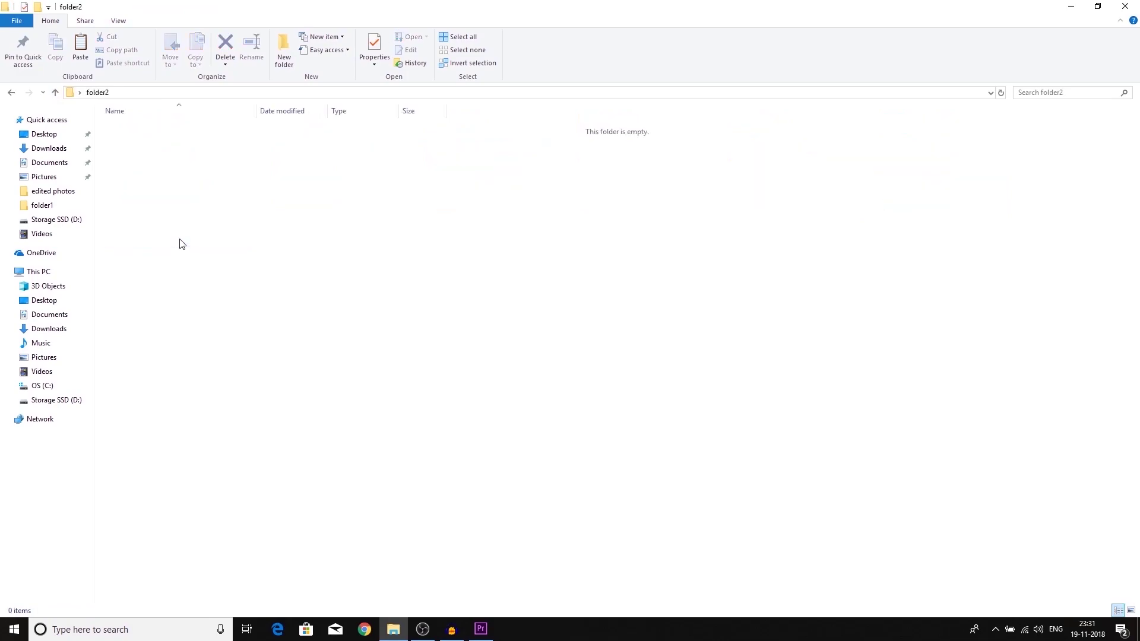
key(ctrl+v)
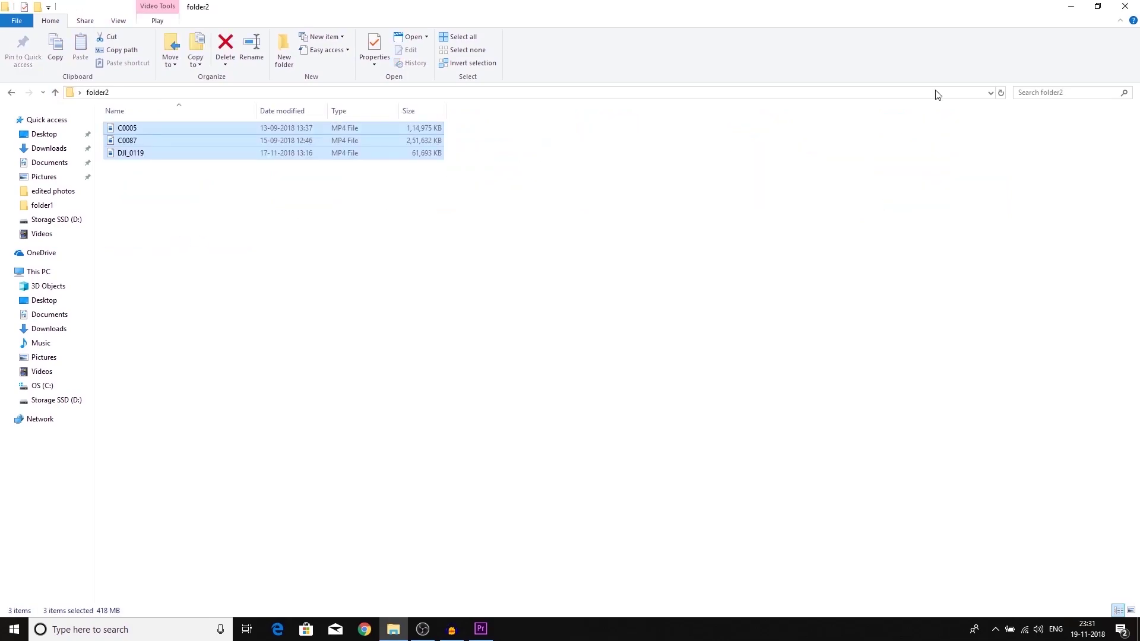
click(1083, 10)
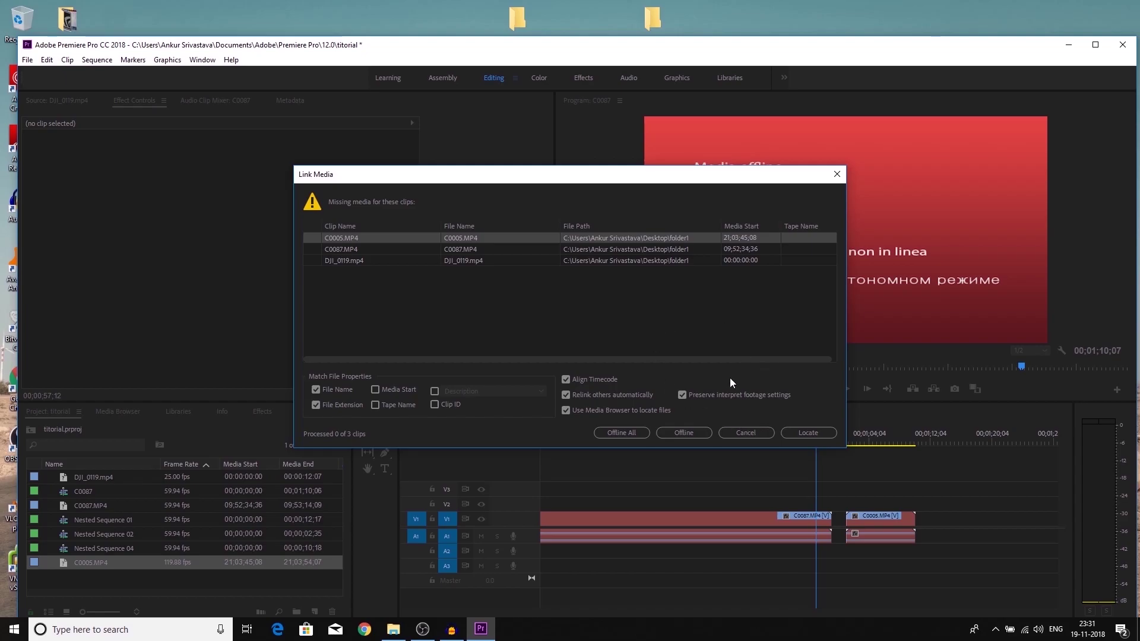
Dismiss the missing-media prompt and start relinking the offline C0087 clip.
click(746, 433)
key(super+Up)
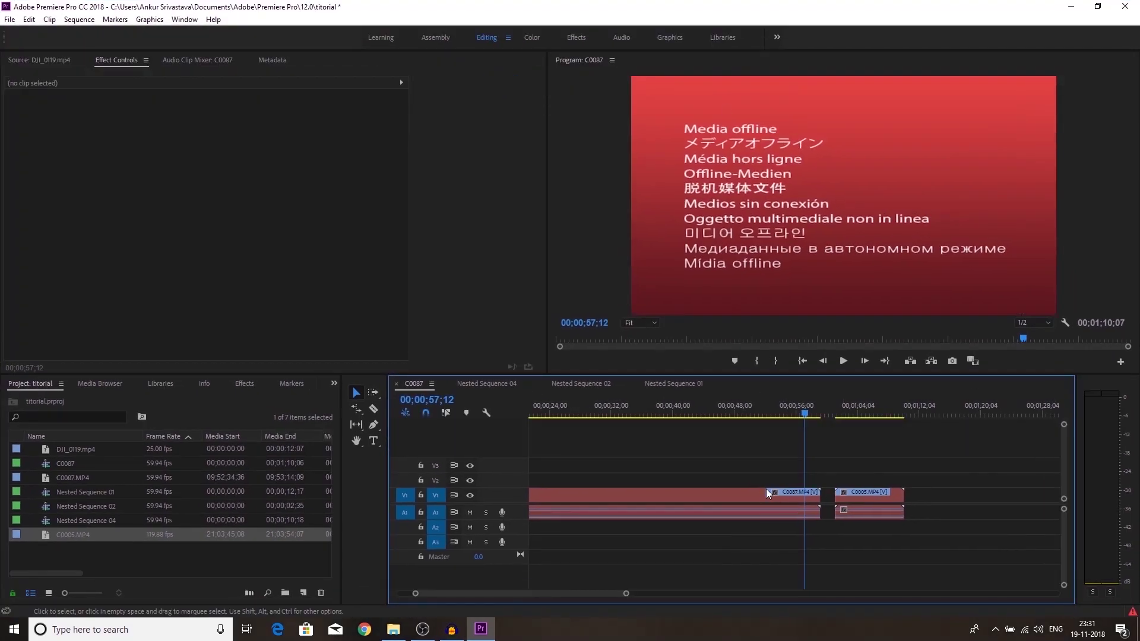
click(762, 491)
right_click(761, 490)
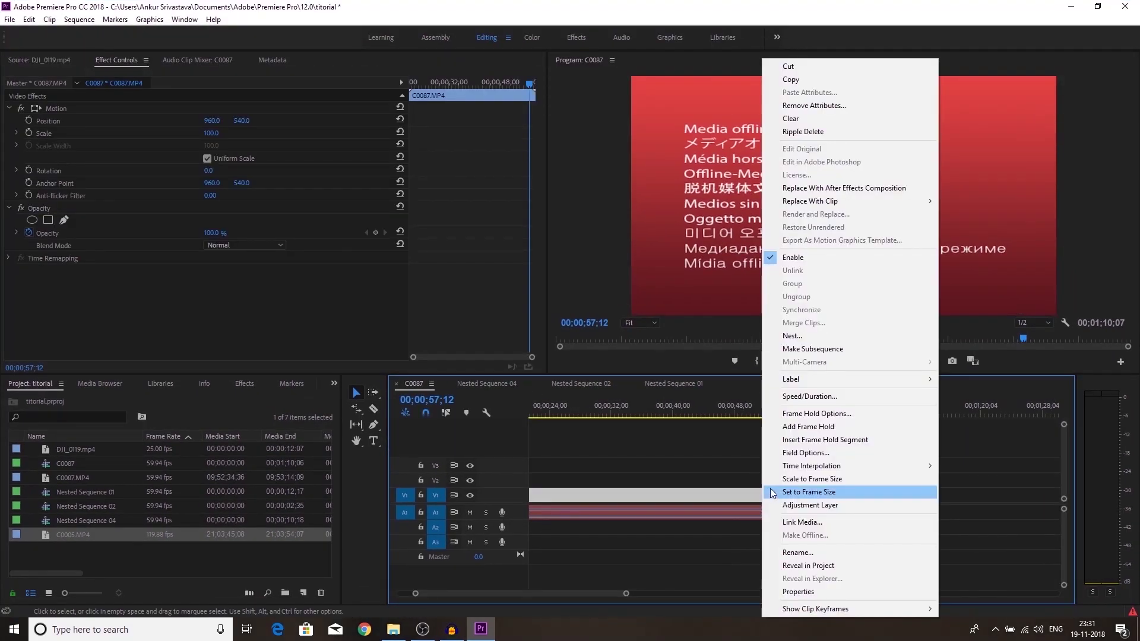
click(796, 522)
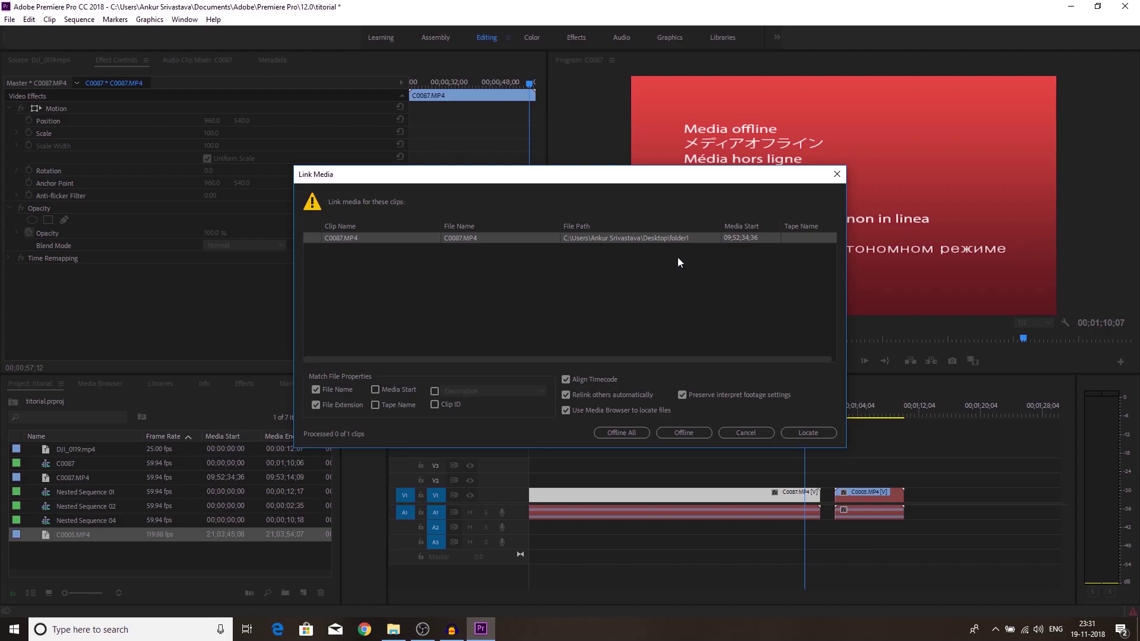
Locate C0087.MP4 by searching folder2, then scrub the relinked clip to check its footage.
click(801, 432)
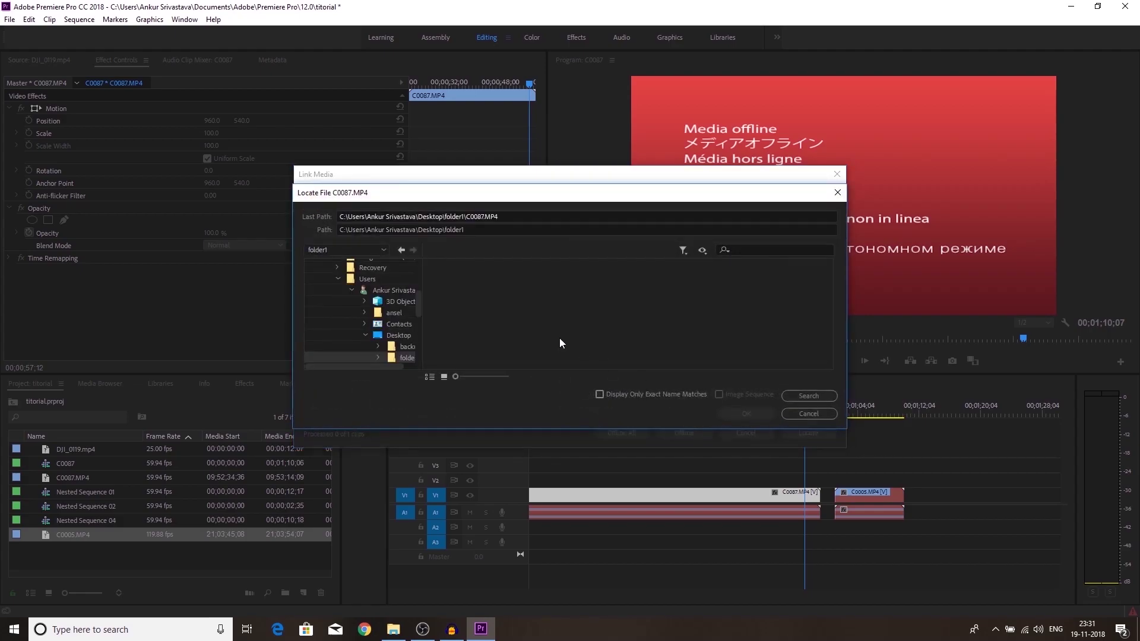
scroll(422, 302, down, 2)
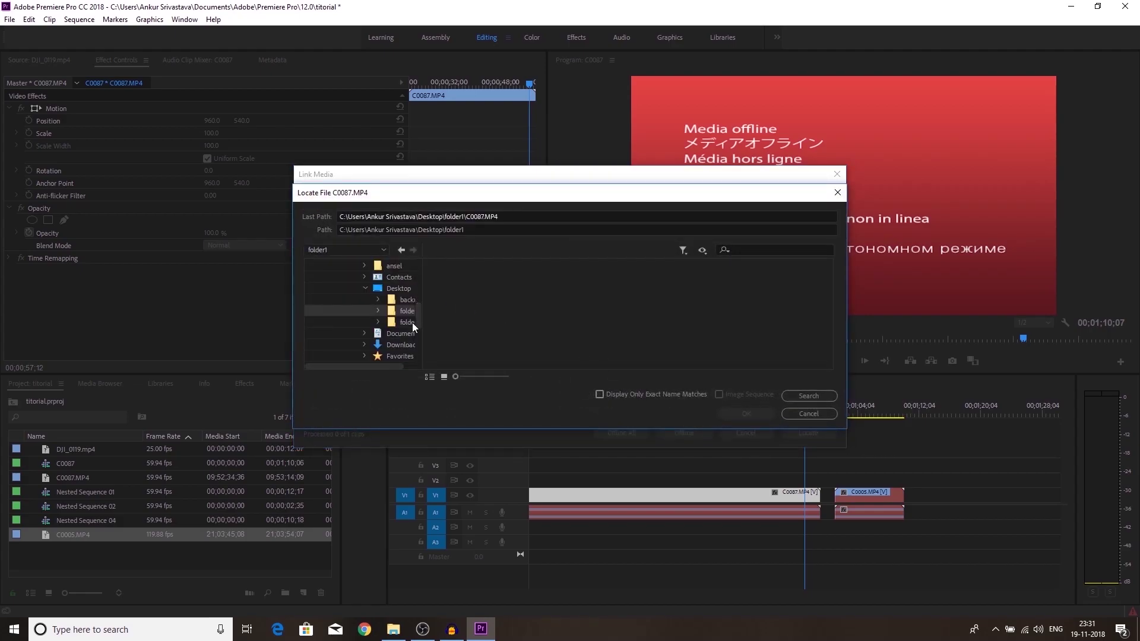
click(408, 321)
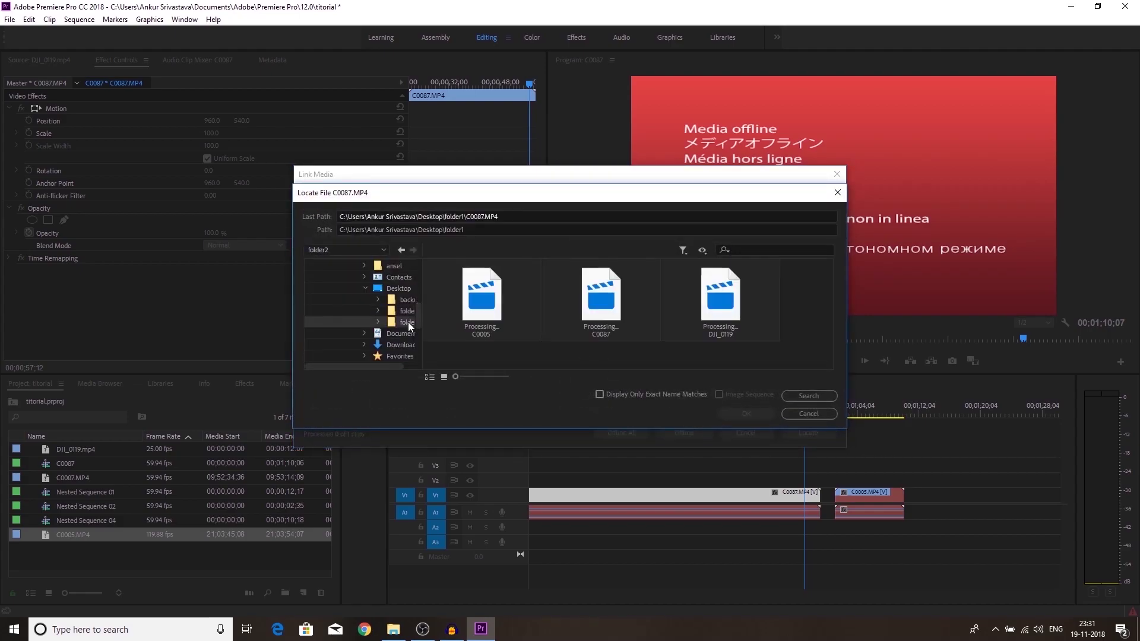
click(821, 395)
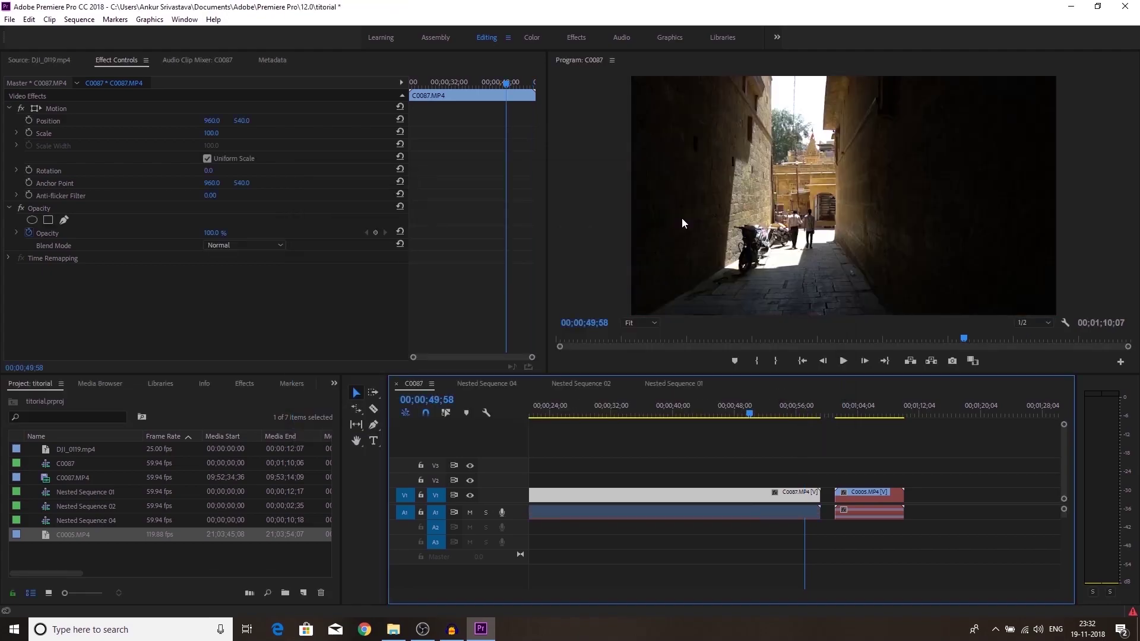
drag(750, 415, 850, 415)
Relink C0005.MP4 to its copy in folder2 and scrub its footage to confirm it plays.
right_click(856, 493)
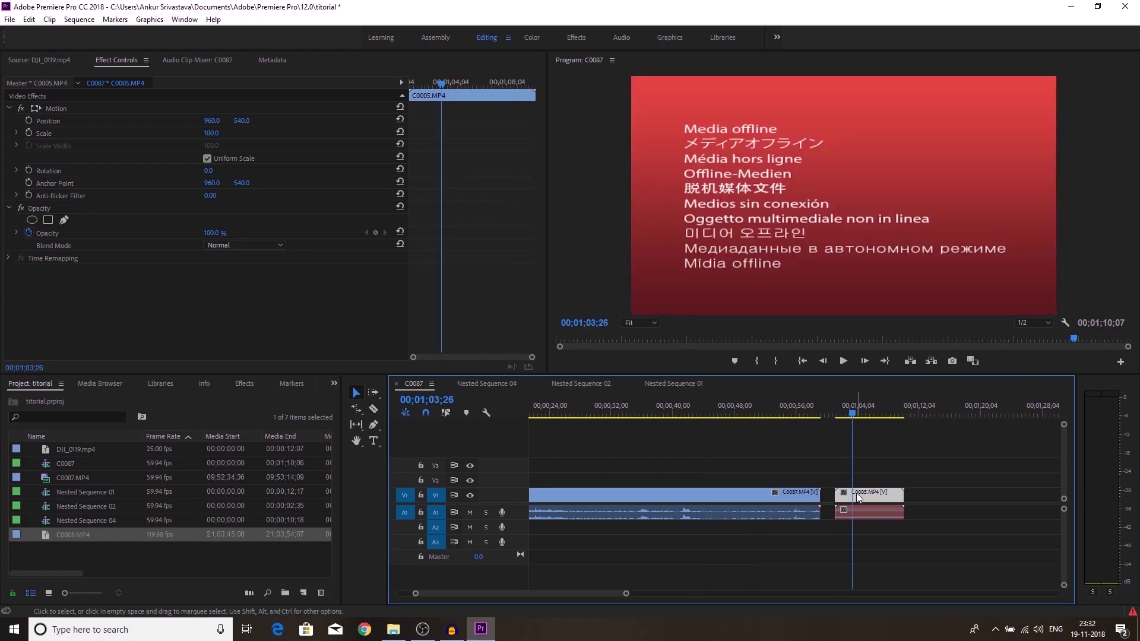
click(885, 522)
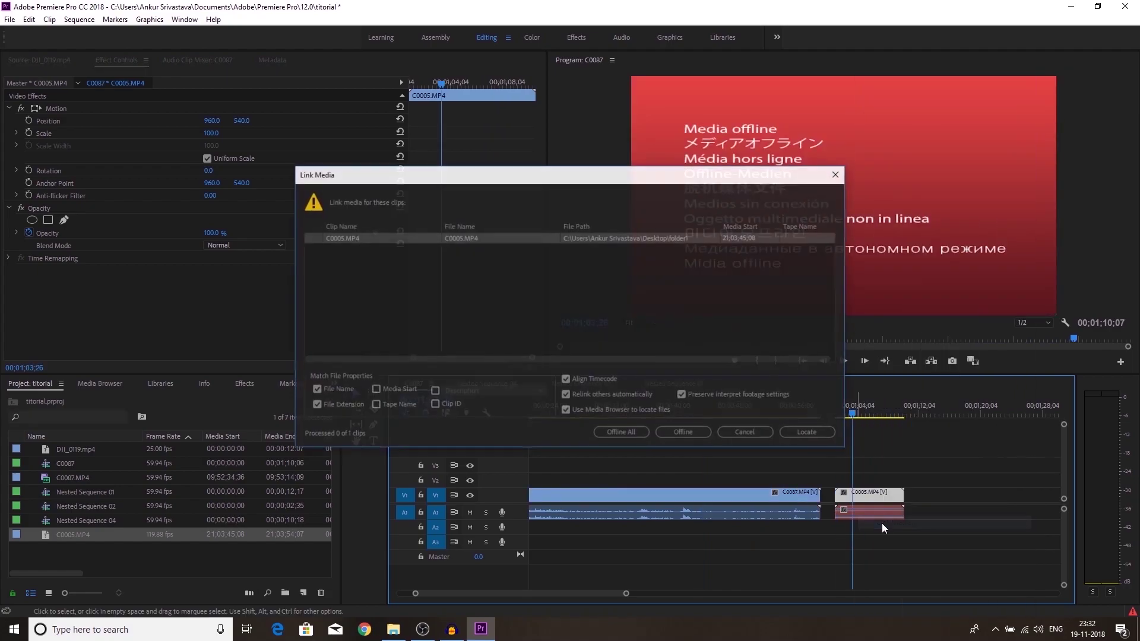
click(786, 426)
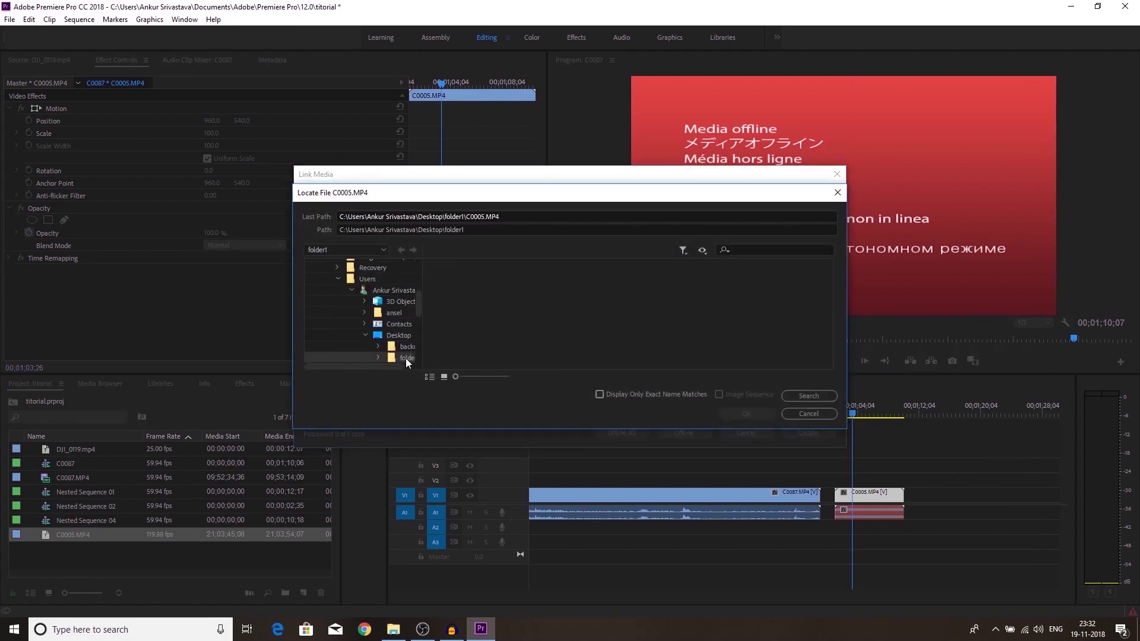
drag(418, 305, 419, 329)
click(796, 397)
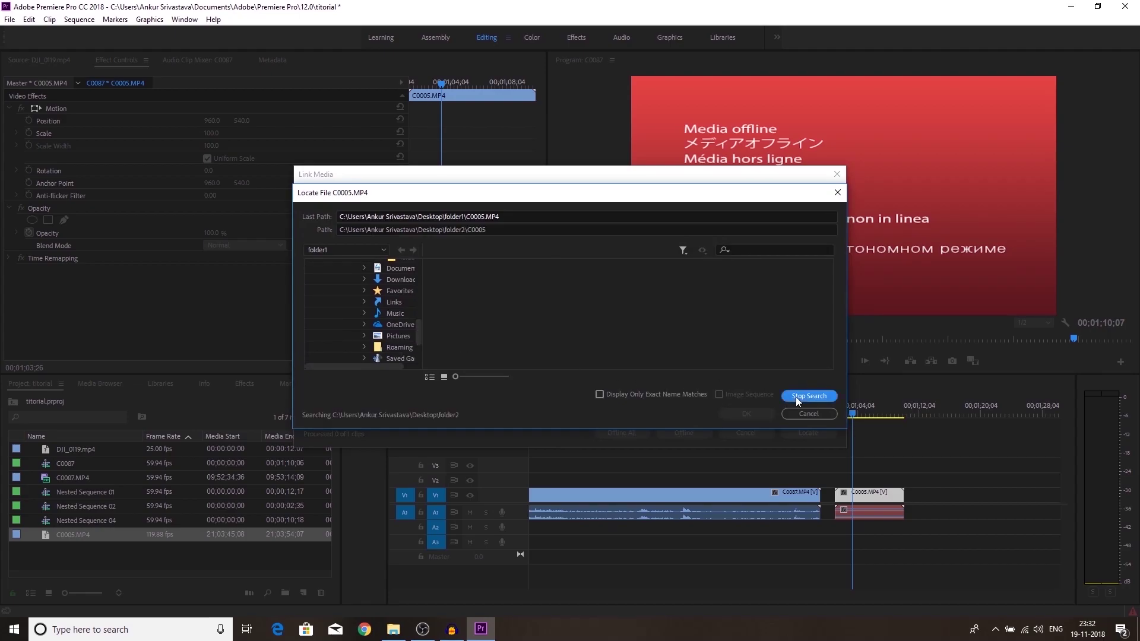
click(738, 414)
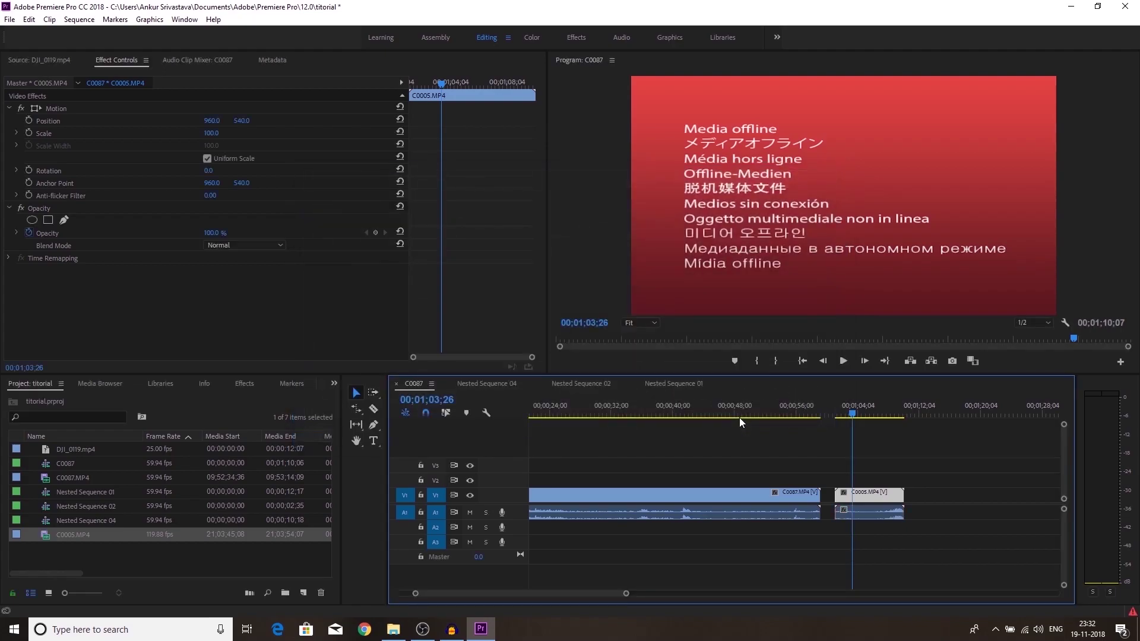
mouse_move(854, 410)
mouse_down()
mouse_move(874, 412)
mouse_move(862, 413)
mouse_up()
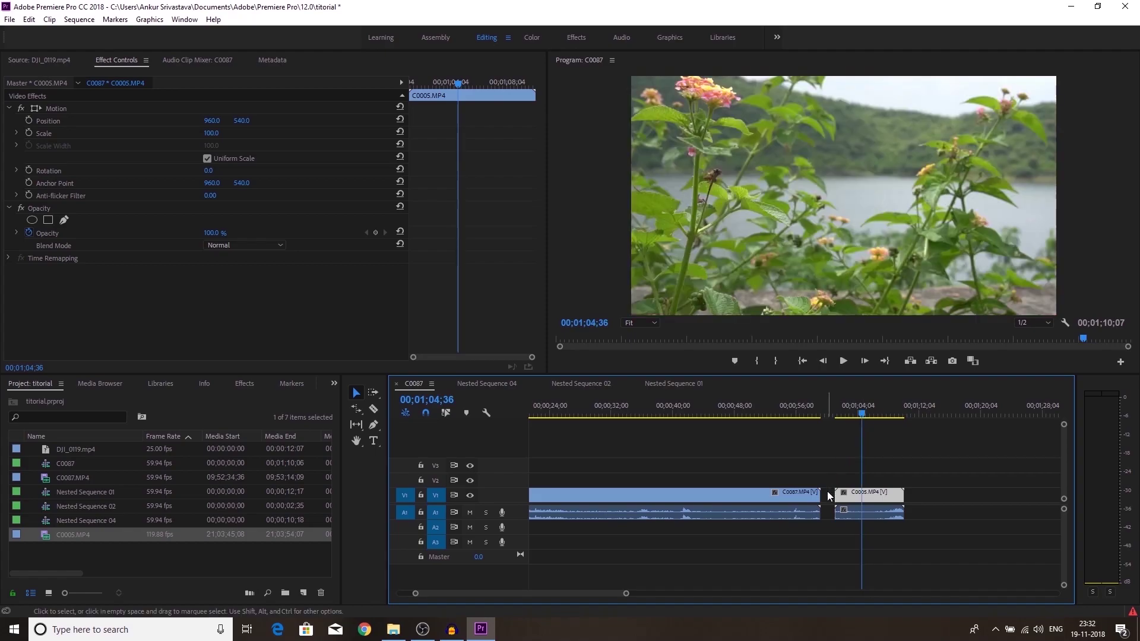
Ripple-delete the gap so C0005 starts at 00;00;59;11, right after C0087.
click(828, 490)
key(Delete)
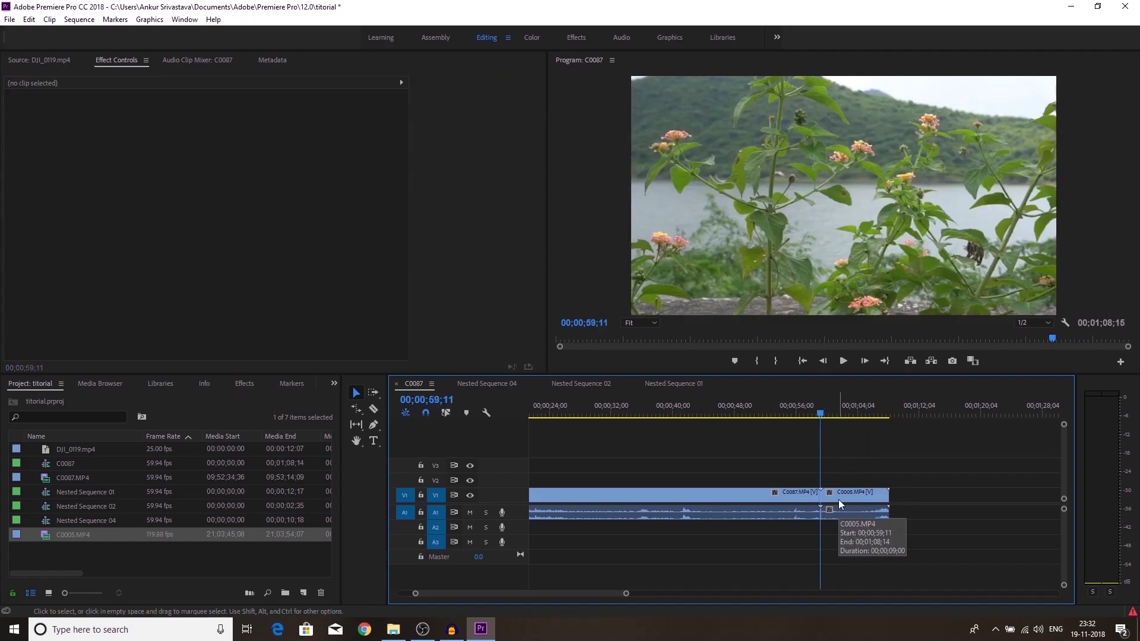